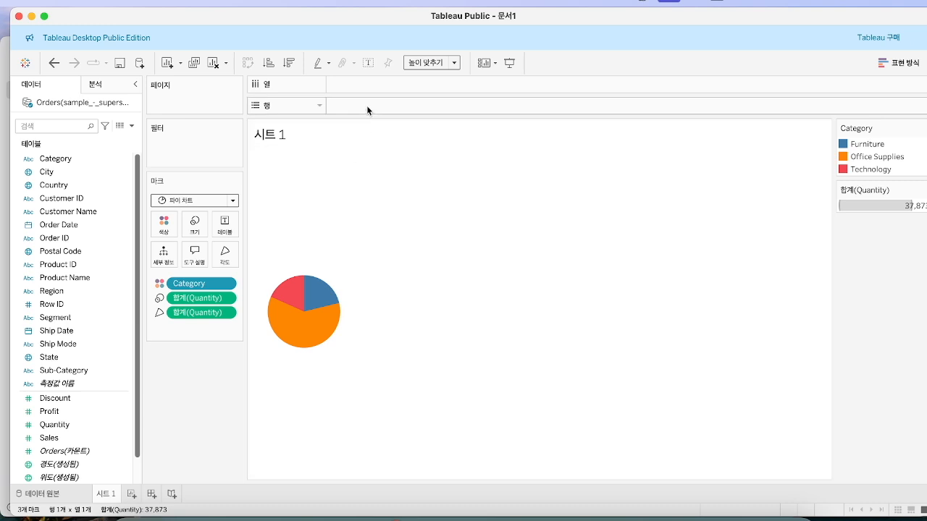
Add an inline AVG(0) calculation to Rows.
{"action": "double_click", "coordinate": [367, 106]}
{"action": "type", "text": "ㅁ"}
{"action": "key", "text": "ctrl+space"}
{"action": "key", "text": "BackSpace"}
{"action": "type", "text": "avg"}
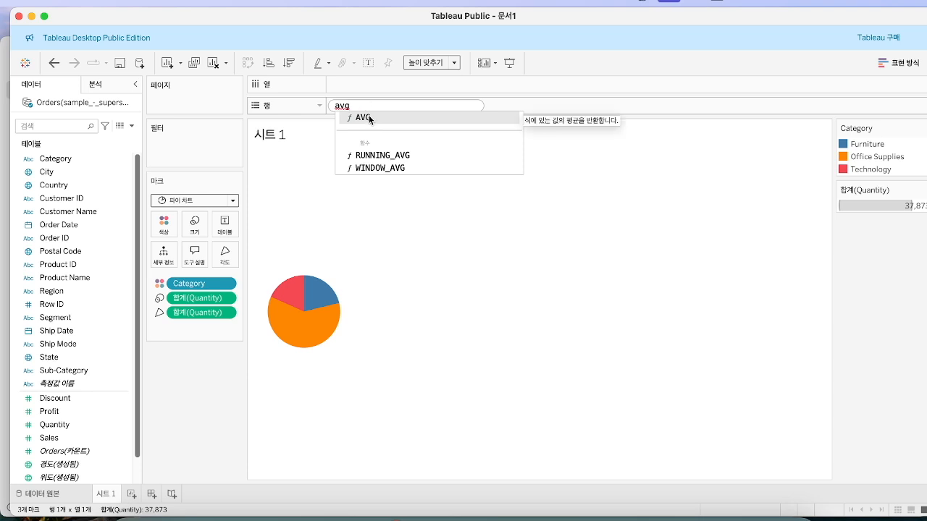
{"action": "double_click", "coordinate": [369, 116]}
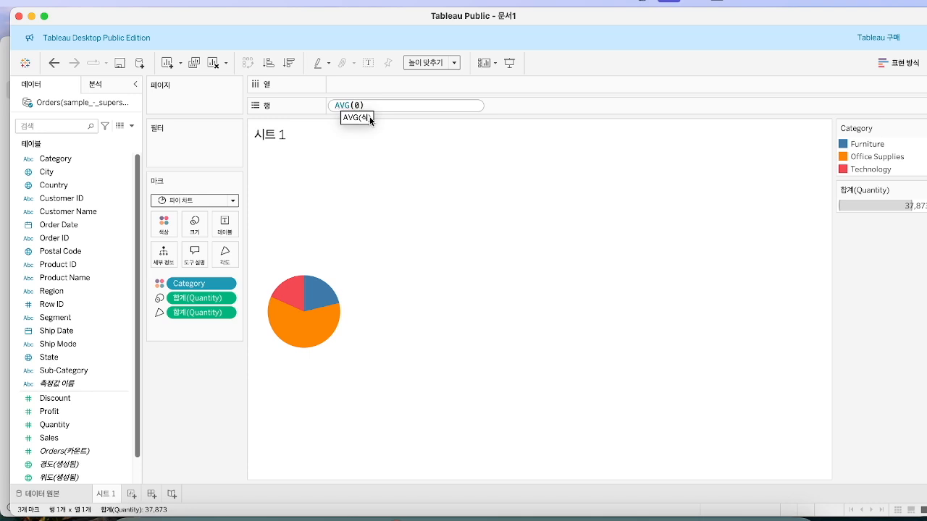
{"action": "key", "text": "Return"}
Add a second AVG(0) calculation to Rows beside the first and fit the sheet to the entire view.
{"action": "double_click", "coordinate": [456, 105]}
{"action": "type", "text": "a"}
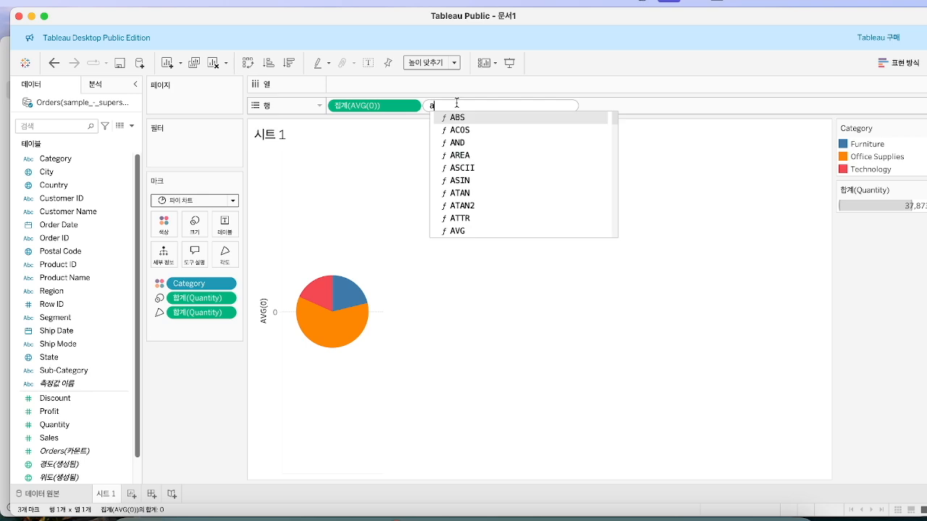
{"action": "type", "text": "vg"}
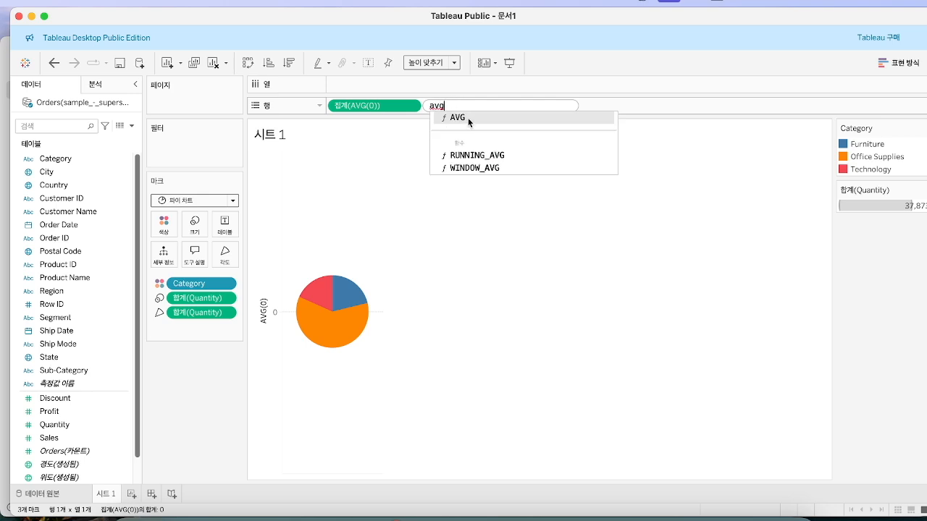
{"action": "left_click", "coordinate": [469, 122]}
{"action": "type", "text": "0"}
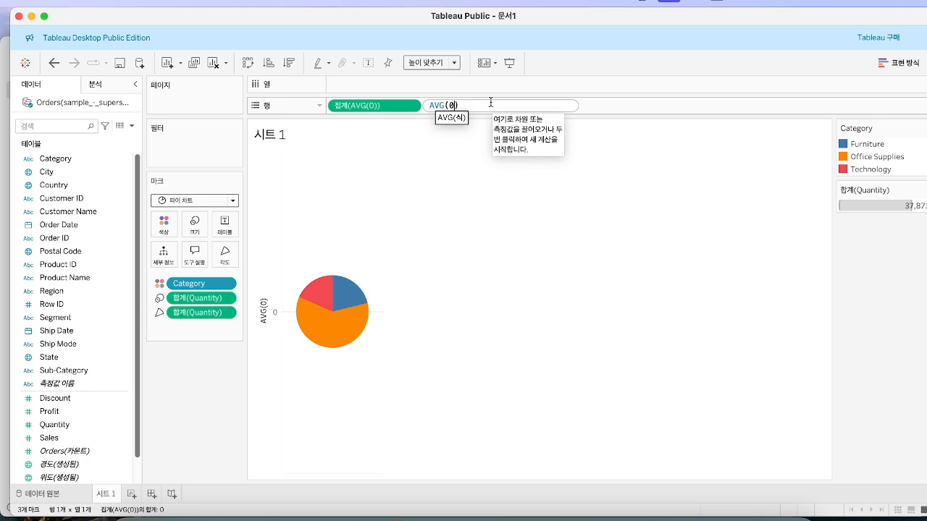
{"action": "key", "text": "Return"}
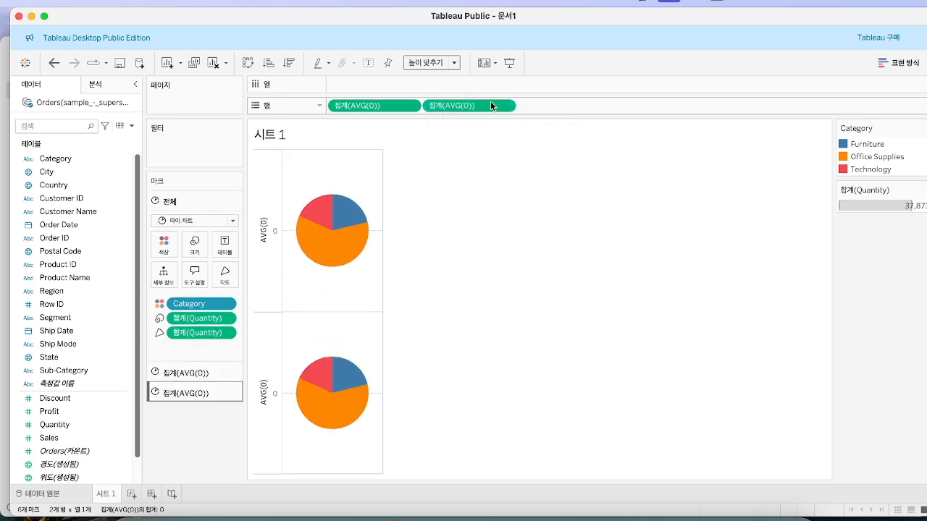
{"action": "left_click", "coordinate": [435, 64]}
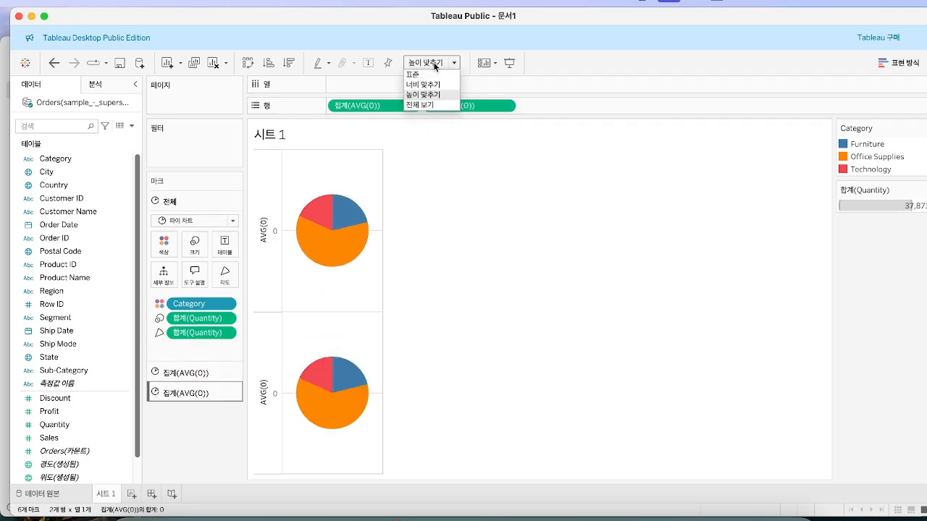
{"action": "left_click", "coordinate": [427, 103]}
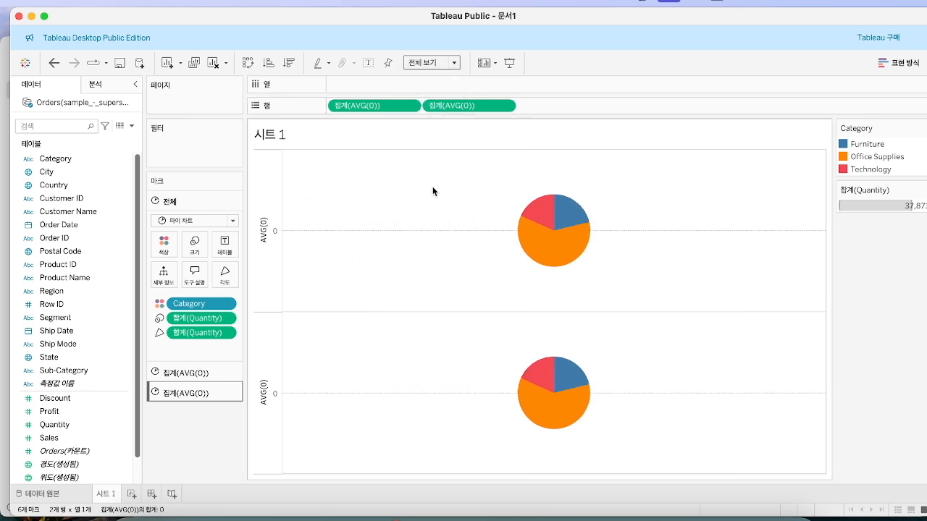
Review the range and include-zero options in the axis settings of both AVG(0) axes.
{"action": "right_click", "coordinate": [264, 216]}
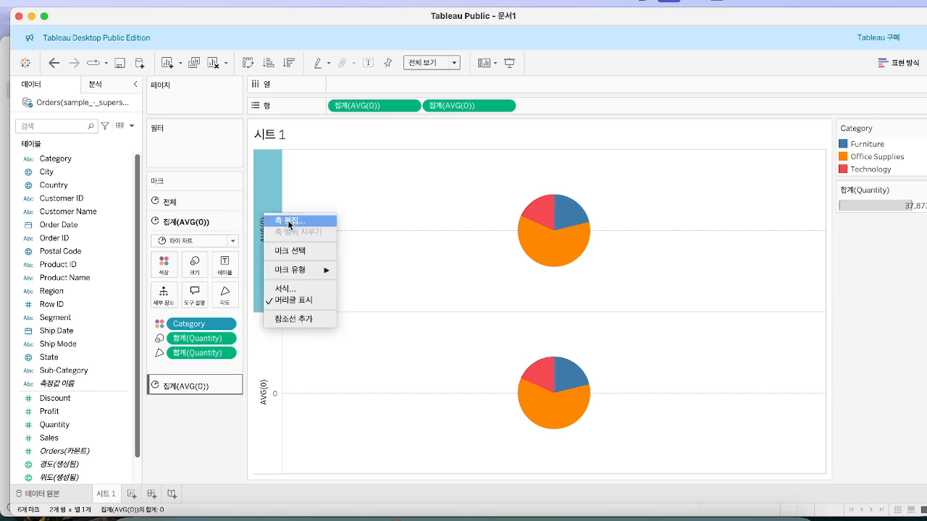
{"action": "left_click", "coordinate": [289, 224]}
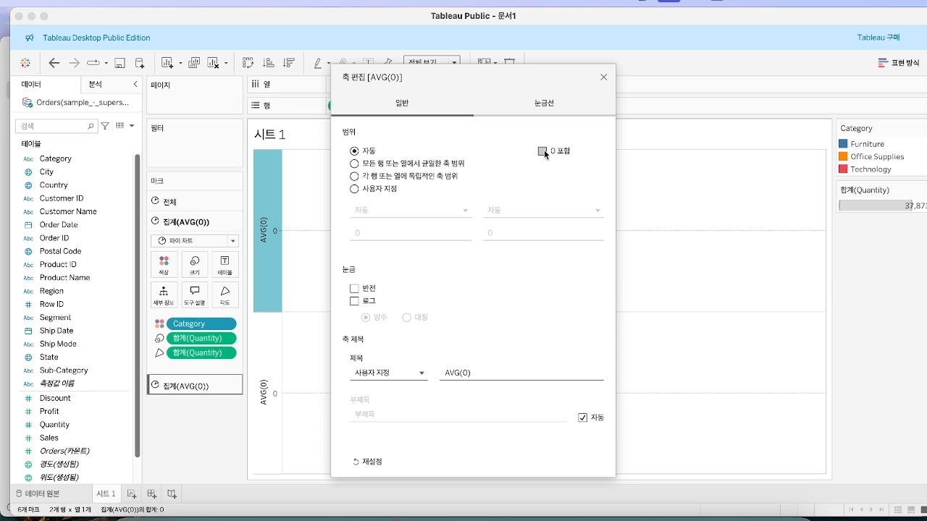
{"action": "key", "text": "Escape"}
{"action": "right_click", "coordinate": [274, 367]}
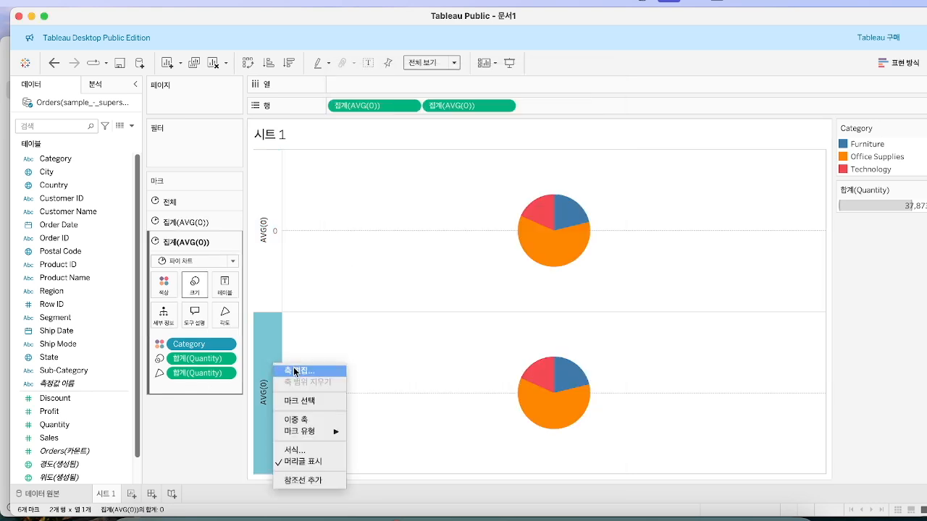
{"action": "left_click", "coordinate": [296, 371]}
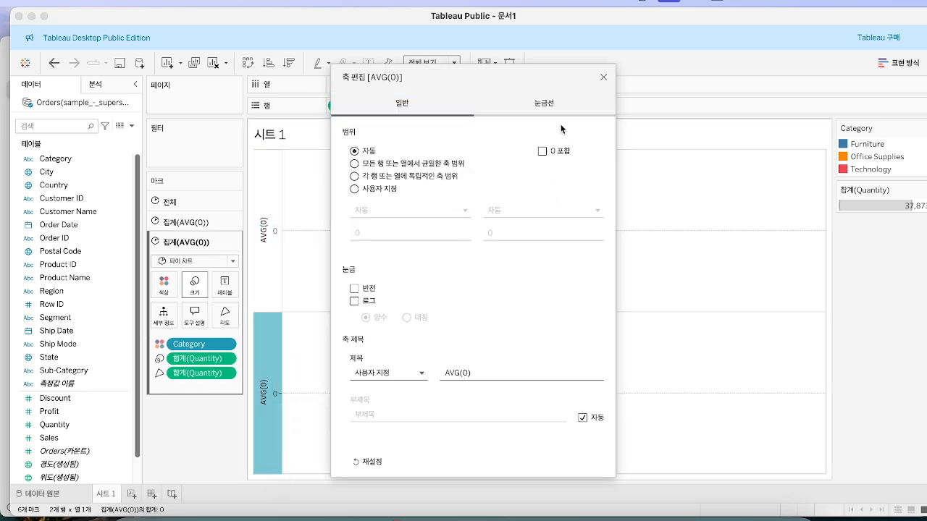
{"action": "left_click", "coordinate": [603, 78]}
Remove Category and the angle Quantity from the second AVG(0) marks, and change their remaining Quantity from size to label.
{"action": "mouse_move", "coordinate": [541, 412]}
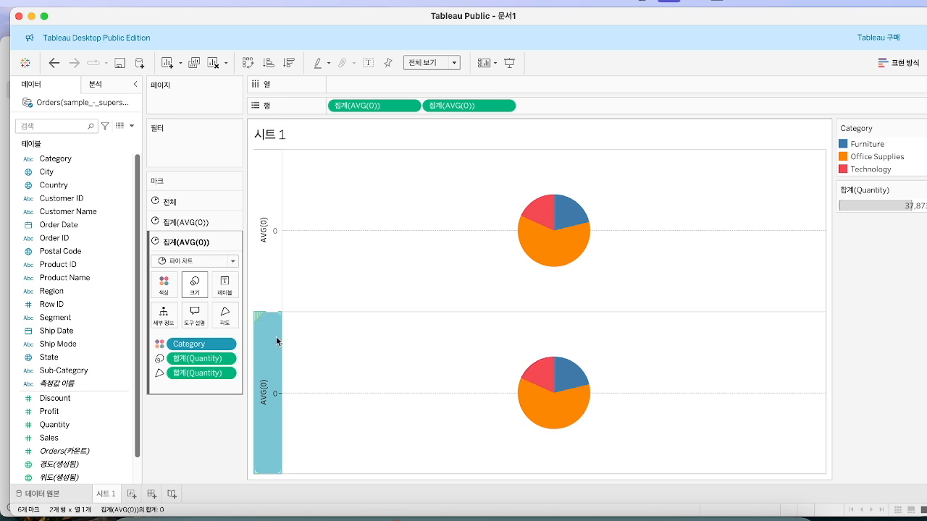
{"action": "right_click", "coordinate": [198, 343]}
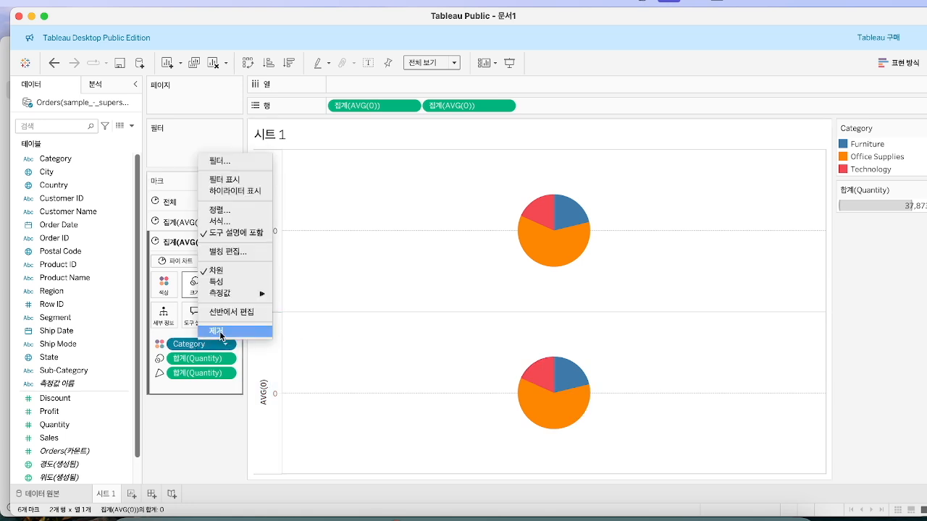
{"action": "left_click", "coordinate": [221, 332]}
{"action": "right_click", "coordinate": [191, 357]}
{"action": "left_click", "coordinate": [203, 347]}
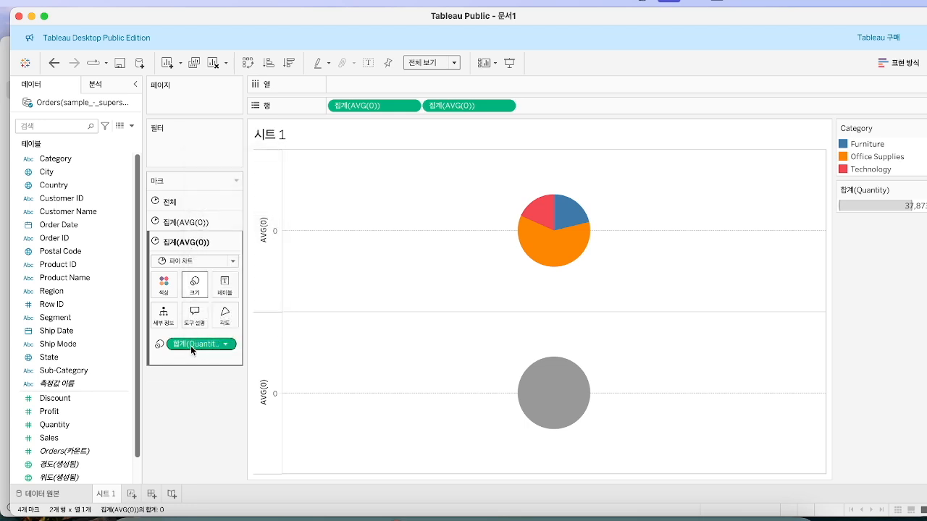
{"action": "left_click_drag", "start_coordinate": [190, 346], "coordinate": [227, 283]}
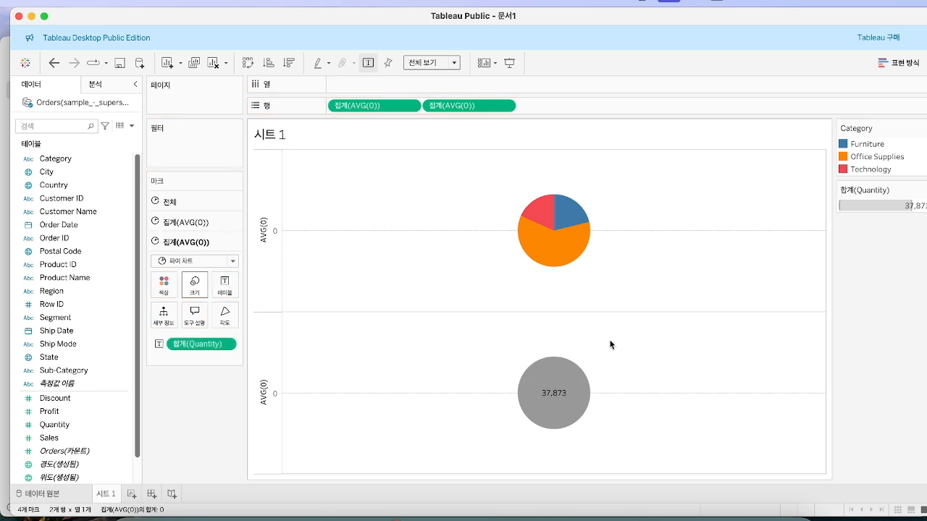
Enlarge the first AVG(0) pie, and enlarge the second AVG(0) grey circle to roughly half the first pie's diameter.
{"action": "left_click", "coordinate": [208, 224]}
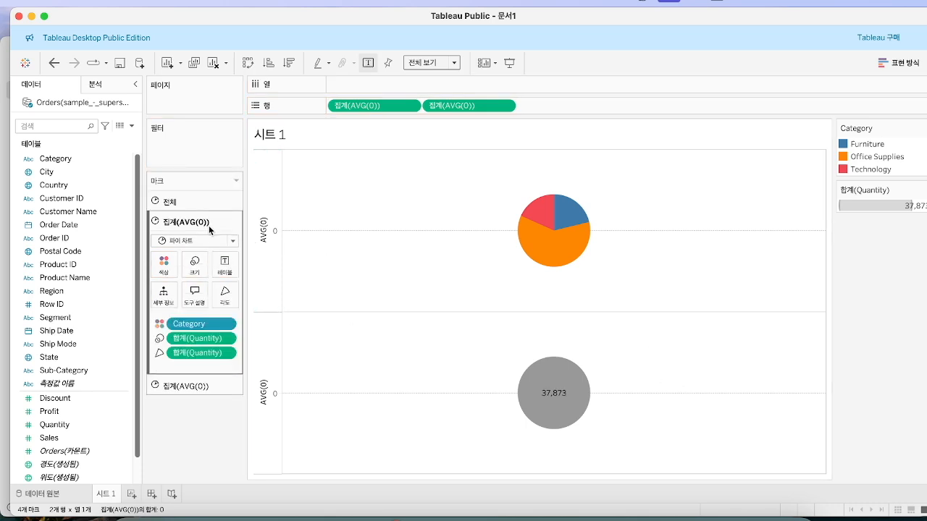
{"action": "left_click", "coordinate": [195, 271]}
{"action": "left_click_drag", "start_coordinate": [229, 296], "coordinate": [267, 299]}
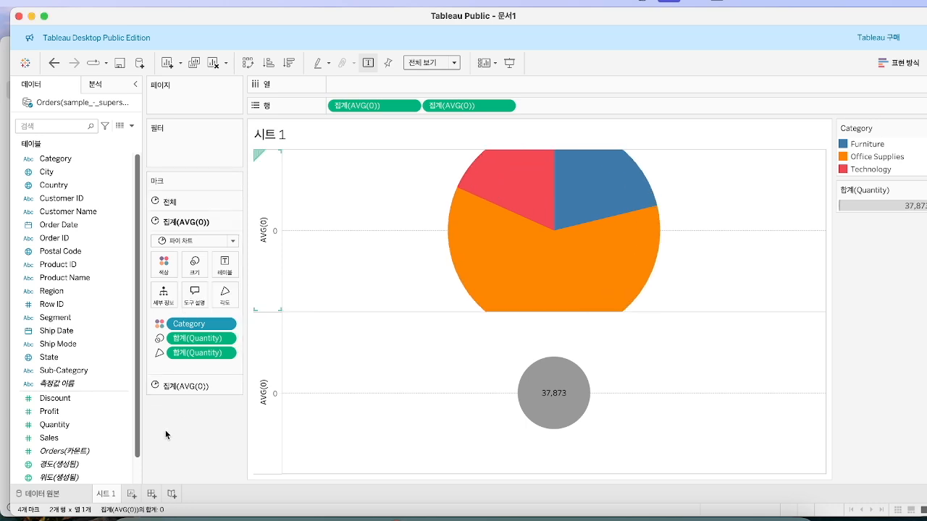
{"action": "left_click", "coordinate": [180, 386]}
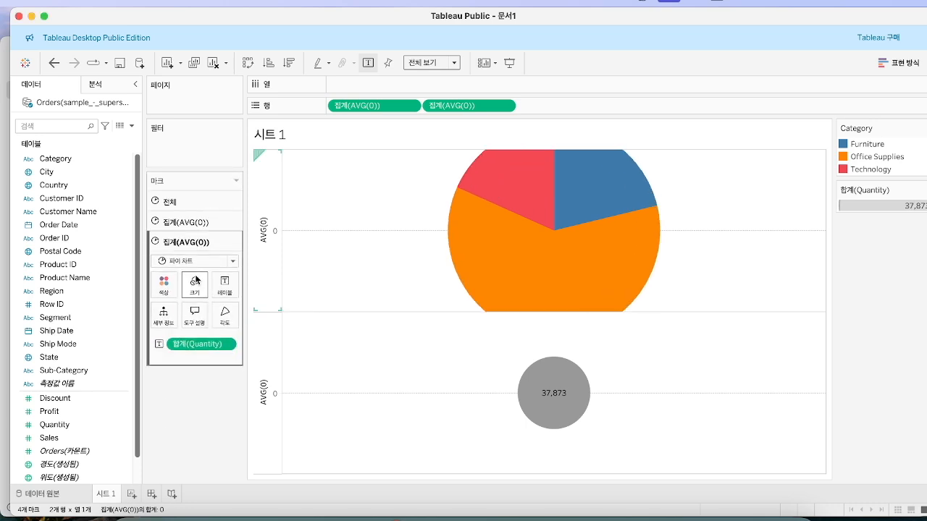
{"action": "left_click", "coordinate": [194, 283]}
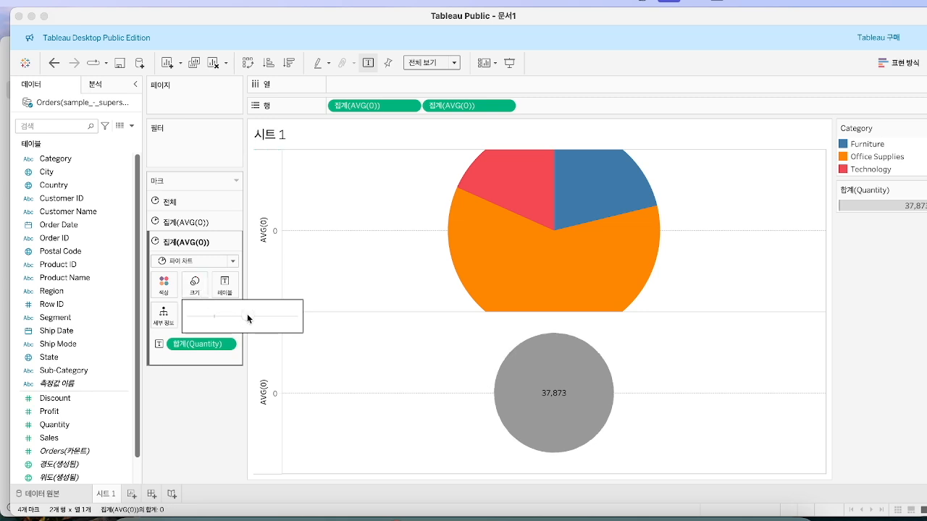
{"action": "left_click", "coordinate": [221, 427]}
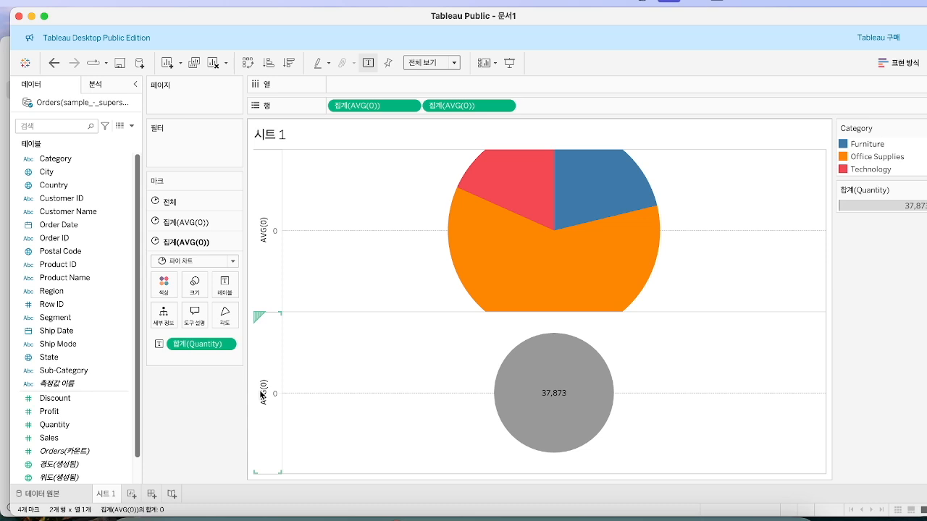
Combine the two AVG(0) charts on a dual axis and hide both axis headers.
{"action": "right_click", "coordinate": [261, 394]}
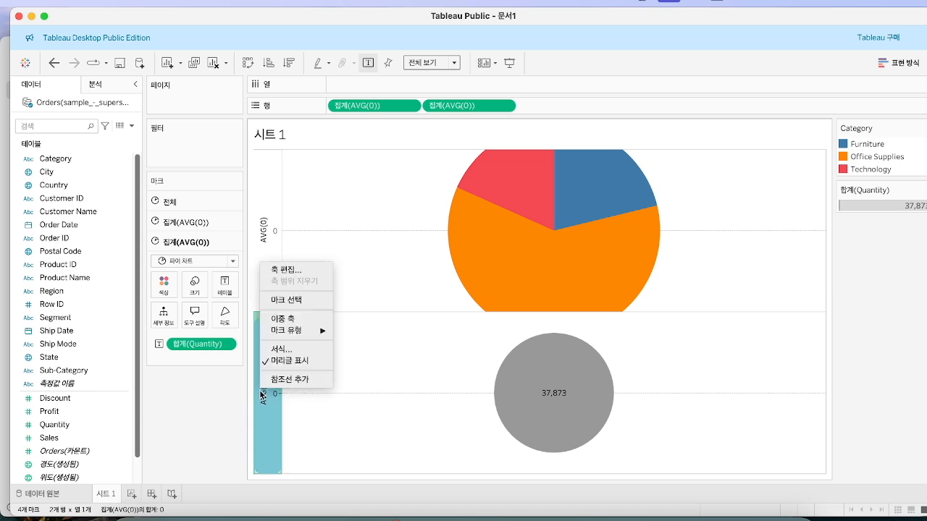
{"action": "left_click", "coordinate": [283, 319]}
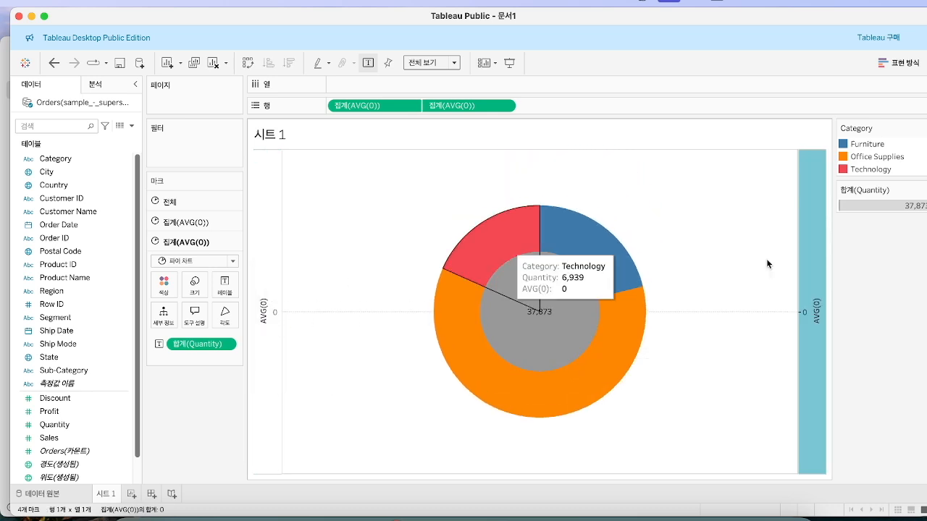
{"action": "right_click", "coordinate": [816, 334]}
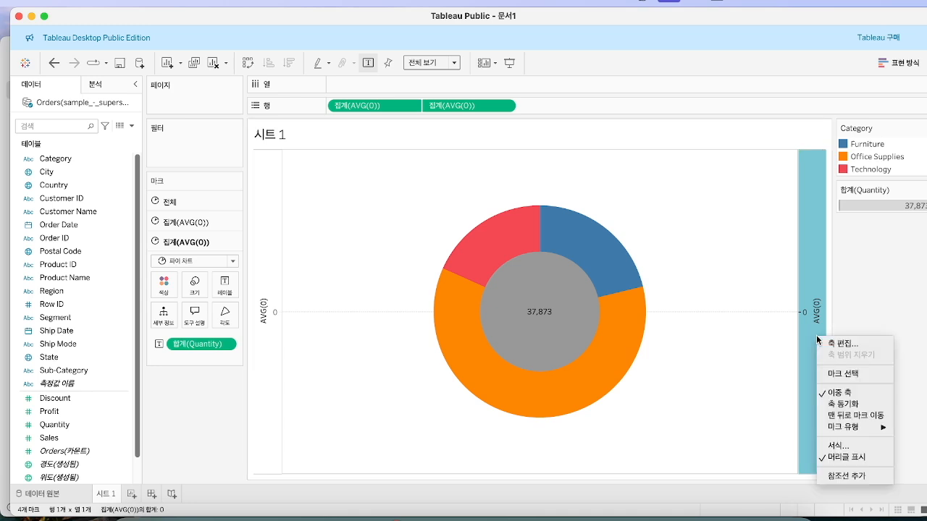
{"action": "left_click", "coordinate": [846, 458]}
{"action": "right_click", "coordinate": [273, 303]}
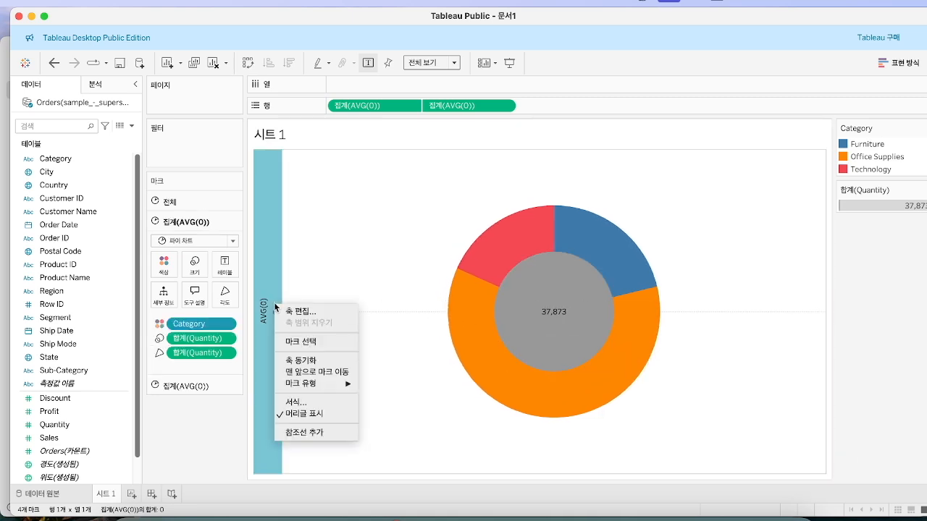
{"action": "left_click", "coordinate": [312, 414]}
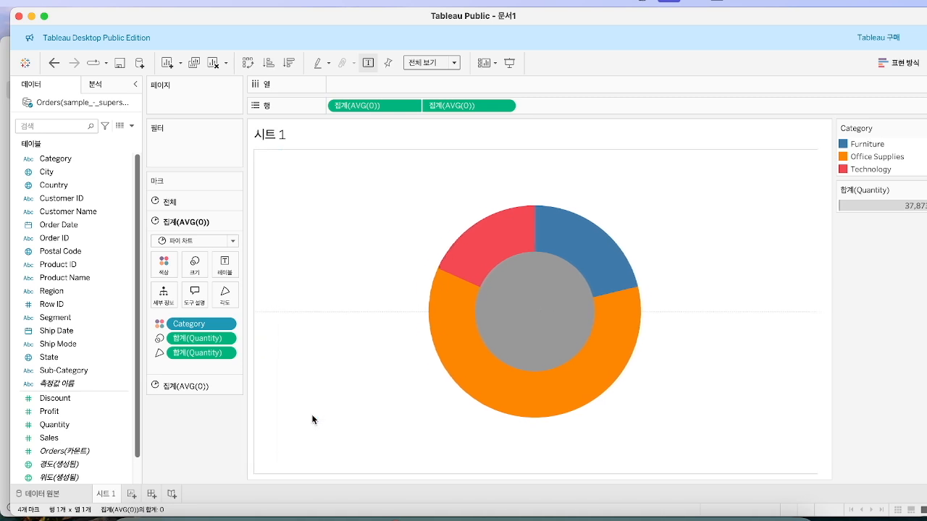
Enlarge the grey inner circle of the second AVG(0) marks to thin the ring, and colour the circle white.
{"action": "mouse_move", "coordinate": [528, 355]}
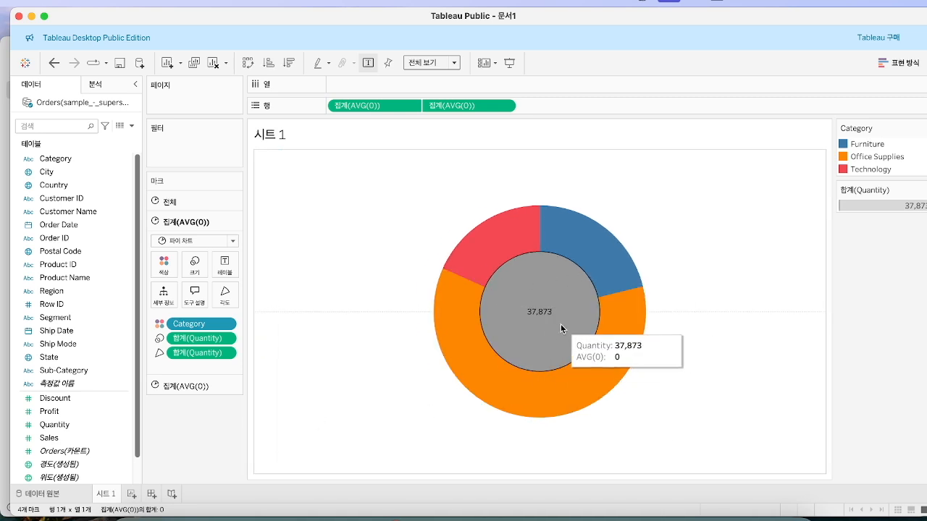
{"action": "left_click", "coordinate": [185, 386]}
{"action": "left_click", "coordinate": [194, 283]}
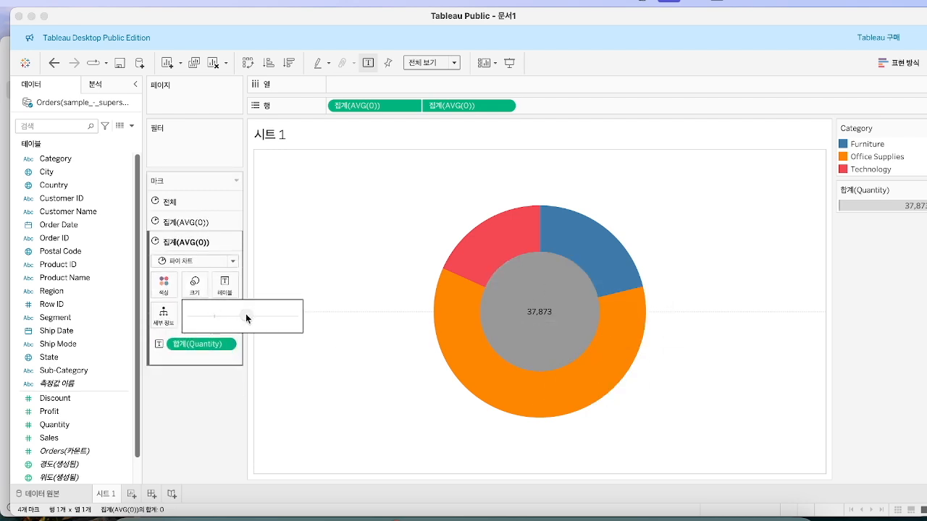
{"action": "left_click_drag", "start_coordinate": [258, 319], "coordinate": [262, 320]}
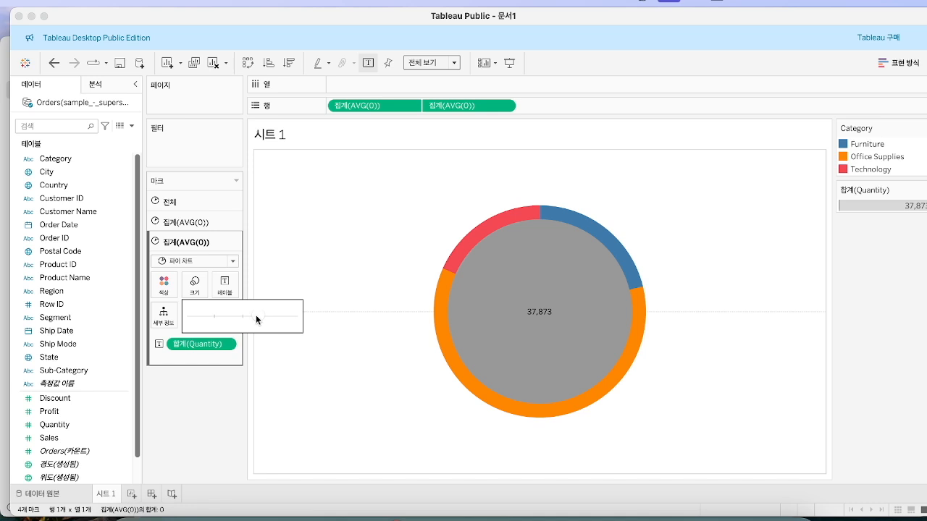
Set the font size of the Quantity label inside the ring to 20.
{"action": "left_click", "coordinate": [226, 285]}
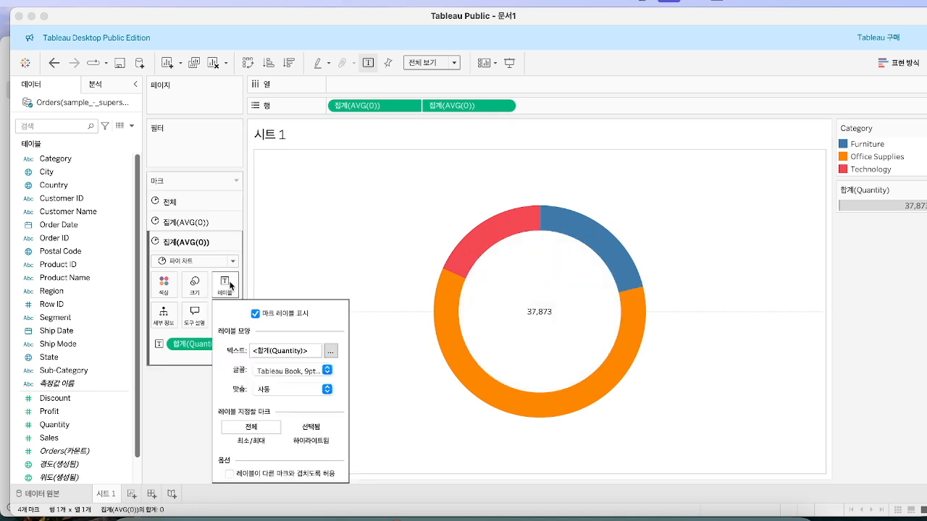
{"action": "left_click", "coordinate": [327, 390]}
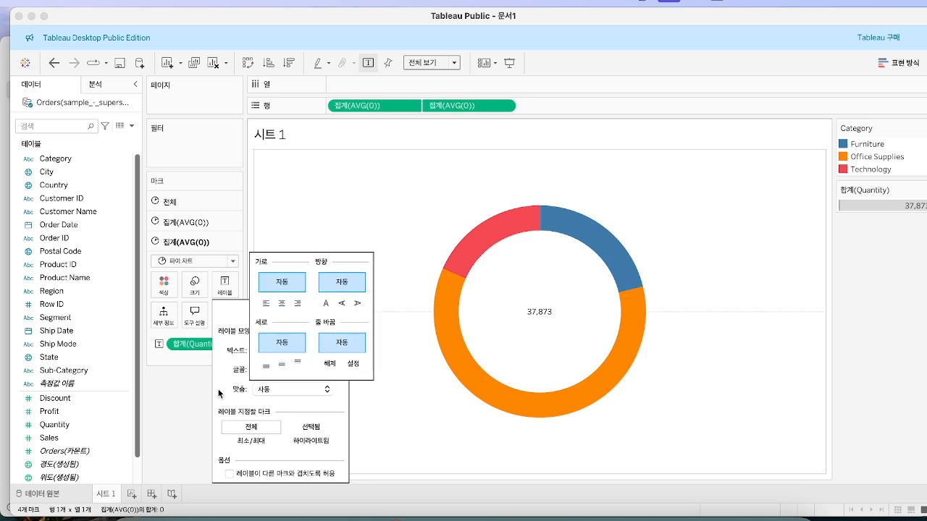
{"action": "left_click", "coordinate": [327, 370]}
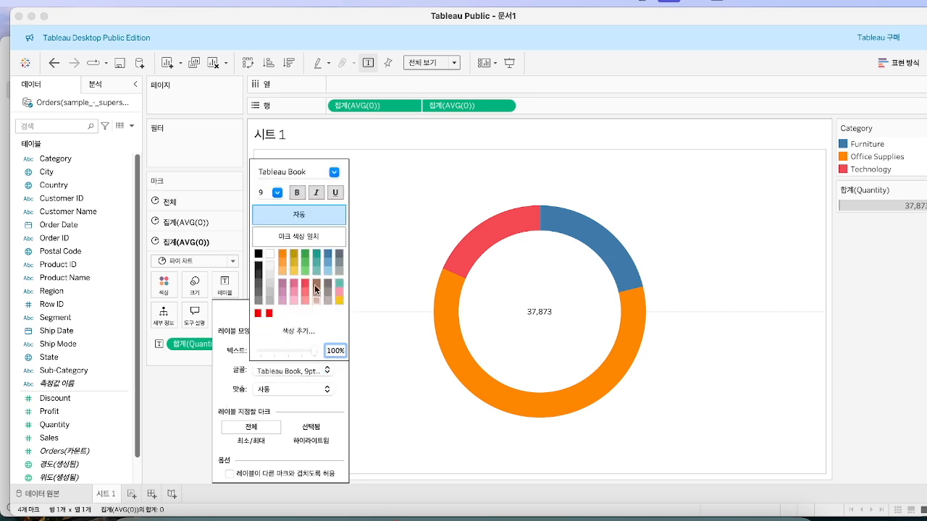
{"action": "left_click", "coordinate": [277, 192]}
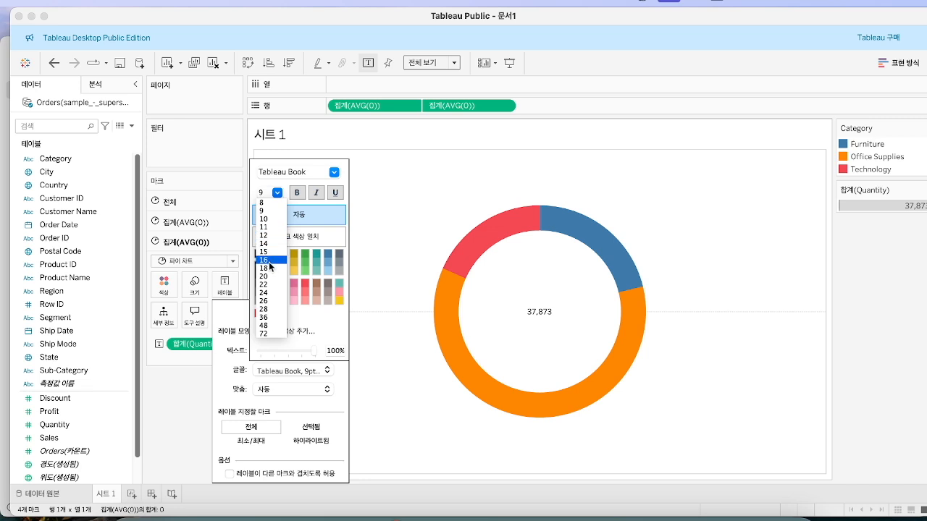
{"action": "left_click", "coordinate": [269, 267]}
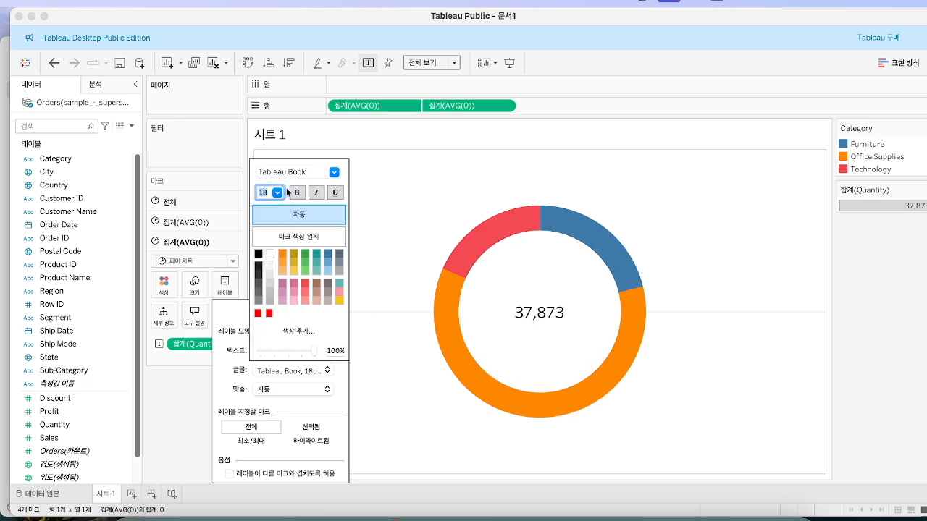
{"action": "left_click", "coordinate": [280, 192]}
{"action": "left_click", "coordinate": [268, 276]}
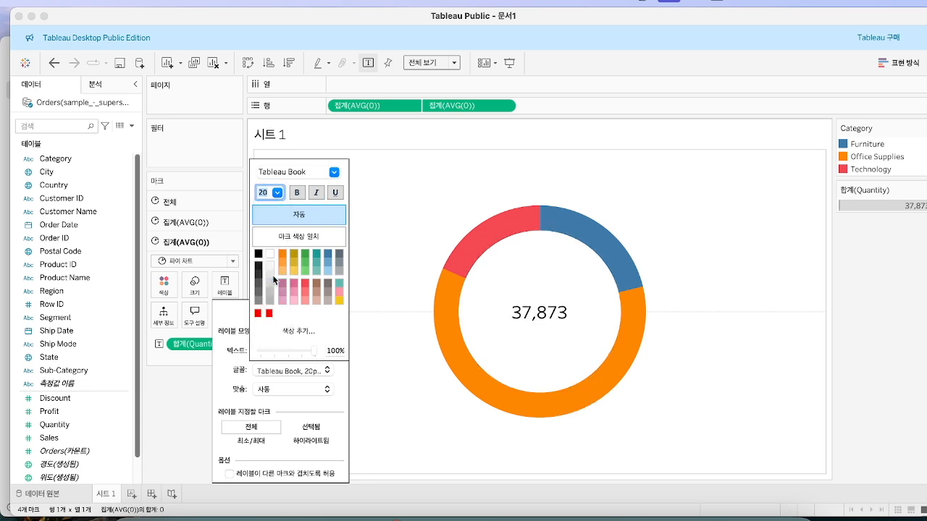
Label the ring segments of the first AVG(0) marks with Category.
{"action": "left_click", "coordinate": [199, 399]}
{"action": "left_click", "coordinate": [196, 221]}
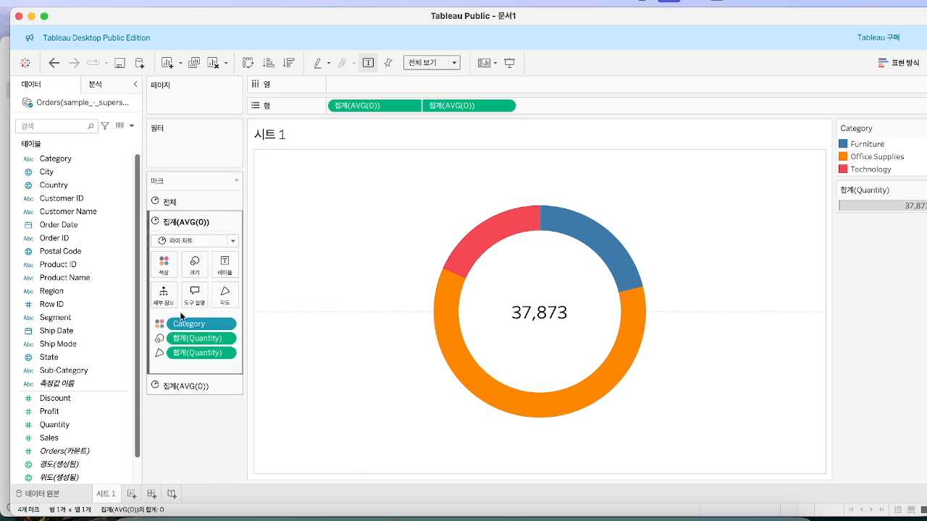
{"action": "left_click_drag", "start_coordinate": [72, 160], "coordinate": [222, 263]}
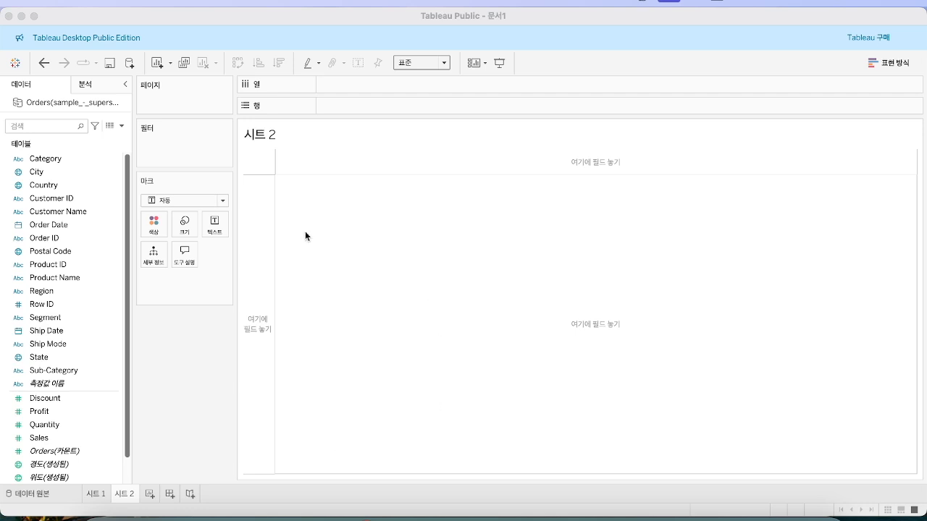
Create a calculated field named 2014 with the formula IF DATEPART('year',[Order Date])=2014 THEN ([Sales]) END.
{"action": "left_click", "coordinate": [122, 128]}
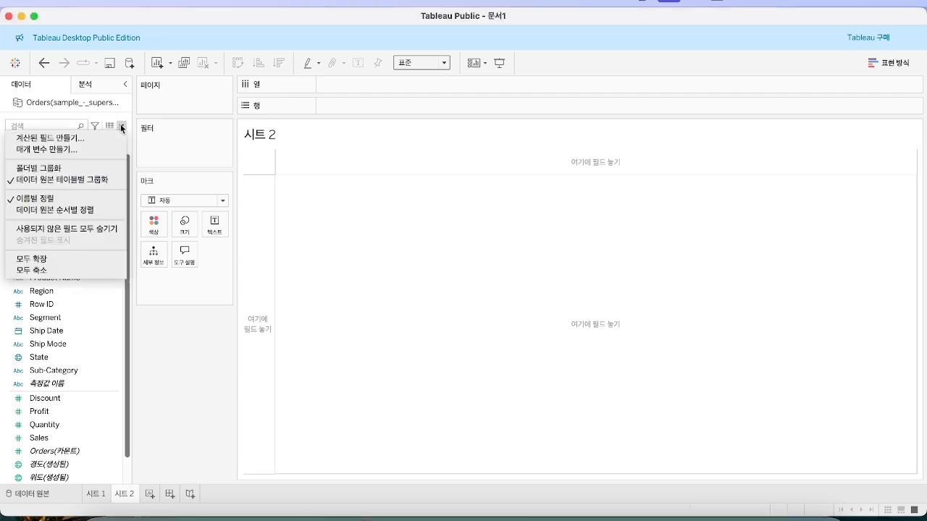
{"action": "left_click", "coordinate": [54, 142]}
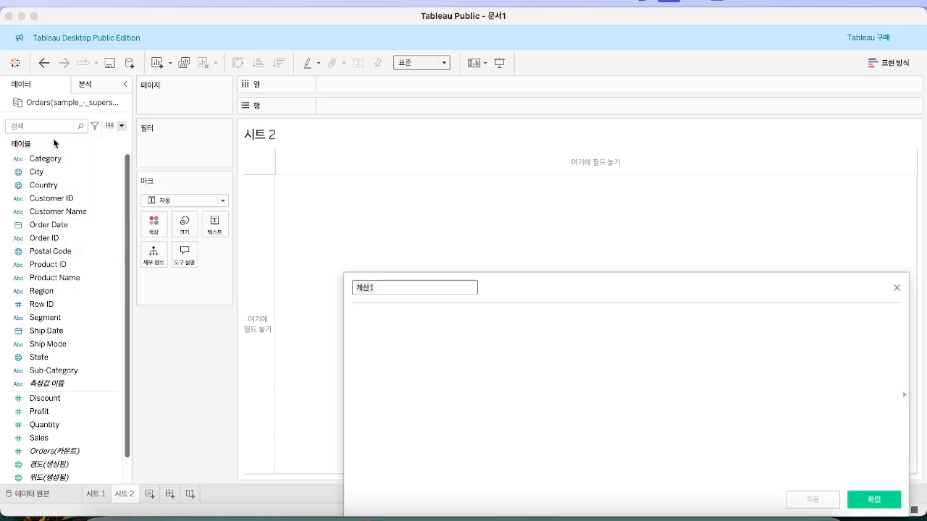
{"action": "left_click_drag", "start_coordinate": [521, 292], "coordinate": [350, 125]}
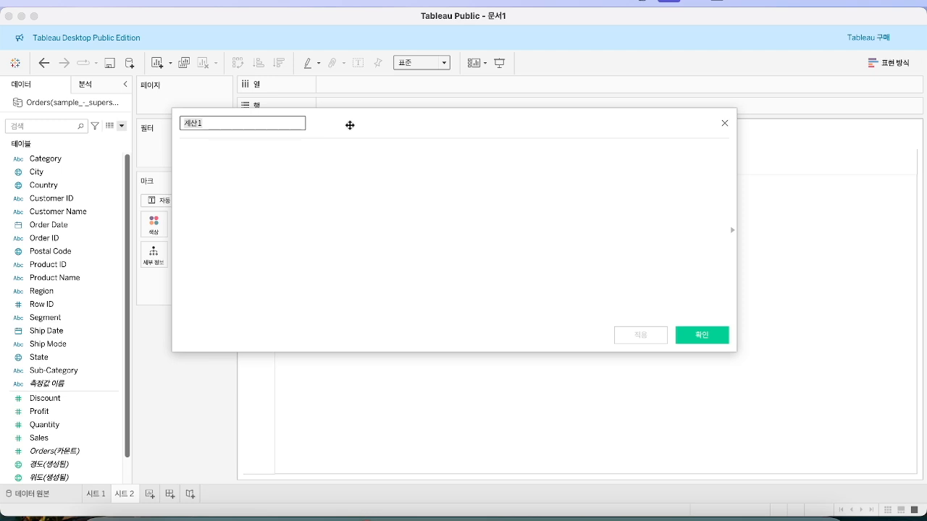
{"action": "type", "text": "2014"}
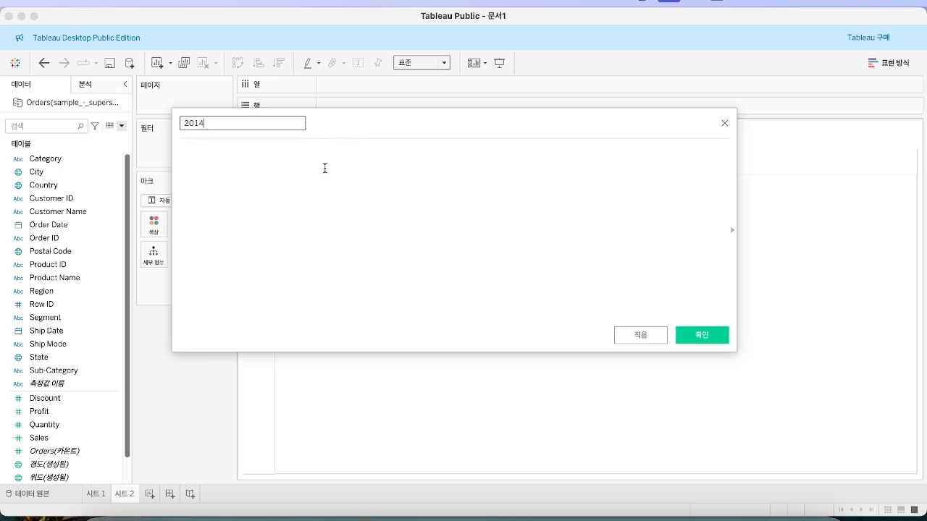
{"action": "left_click", "coordinate": [325, 168]}
{"action": "type", "text": "IF DATEPART('year',[Order Date])=2014 THEN ([Sales]) END"}
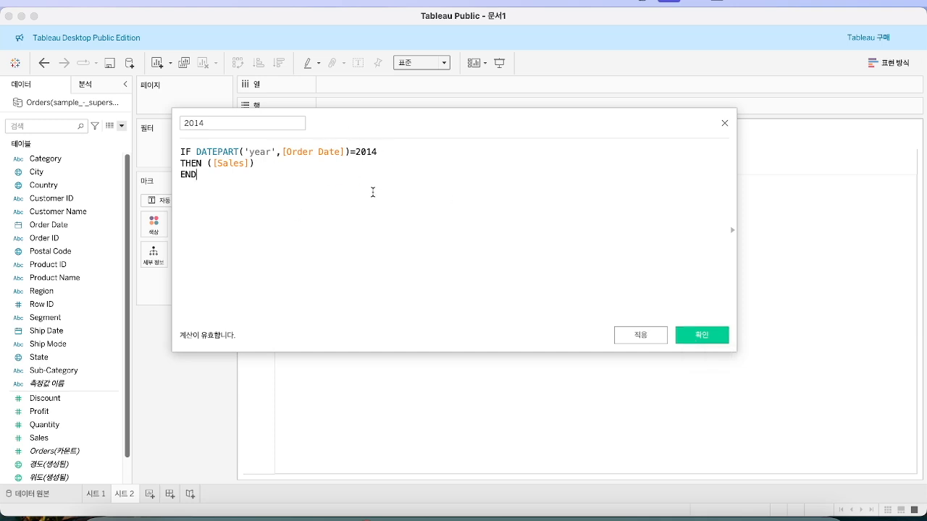
{"action": "key", "text": "Return"}
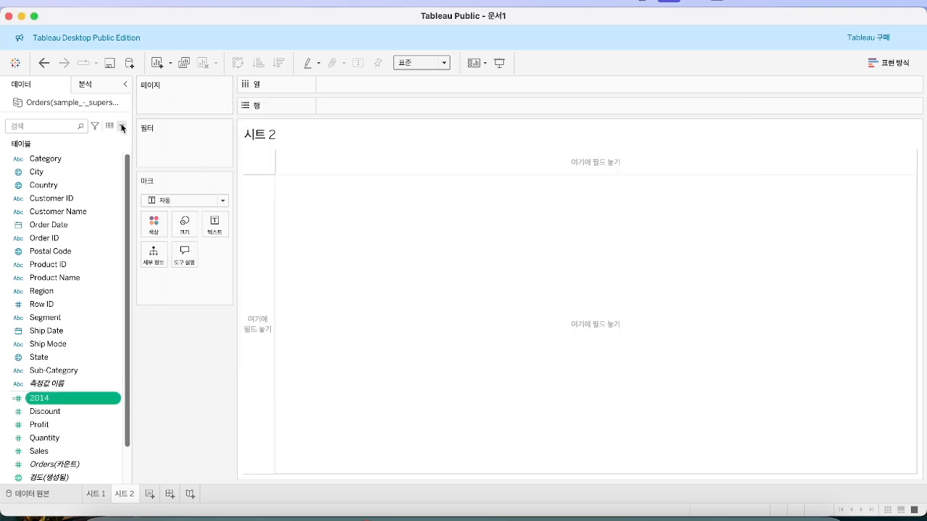
Create a calculated field named 2016 with the formula IF DATEPART('year',[Order Date])=2016 THEN ([Sales]) END.
{"action": "left_click", "coordinate": [122, 126]}
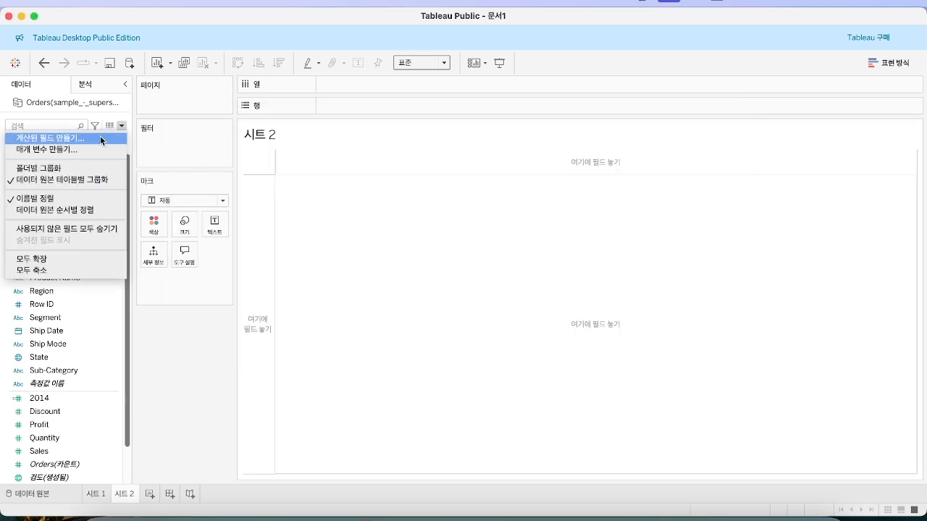
{"action": "left_click", "coordinate": [101, 138]}
{"action": "left_click", "coordinate": [213, 123]}
{"action": "key", "text": "BackSpace"}
{"action": "key", "text": "BackSpace"}
{"action": "key", "text": "BackSpace"}
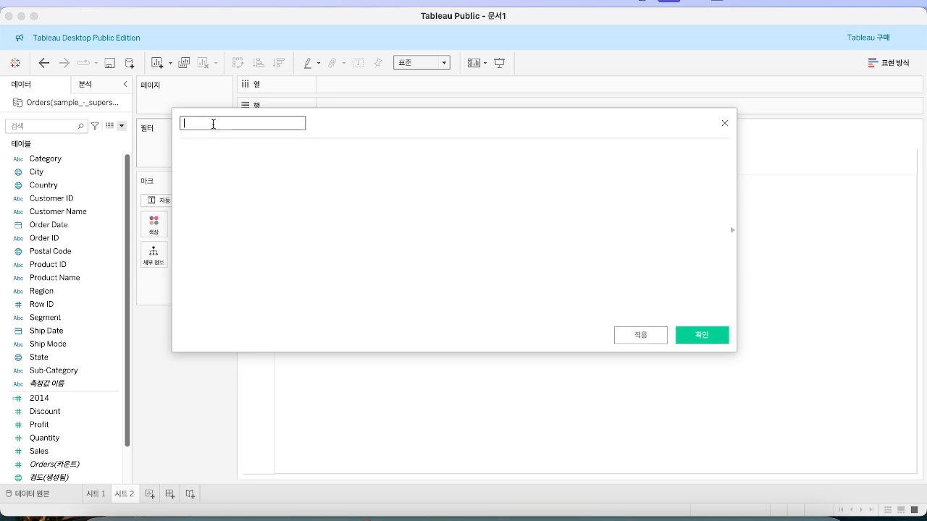
{"action": "type", "text": "2016"}
{"action": "left_click", "coordinate": [216, 153]}
{"action": "type", "text": "IF DATEPART('year',[Order Date])=2016 THEN ([Sales]) END"}
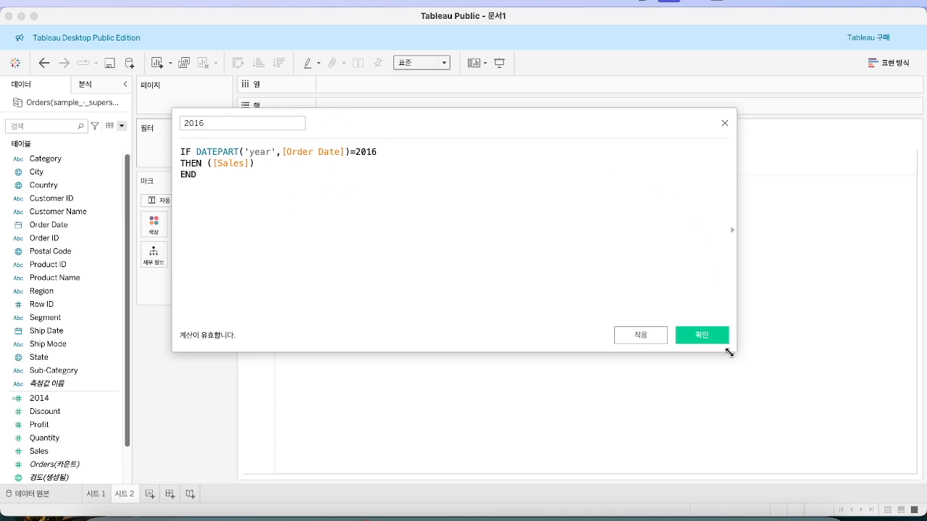
{"action": "left_click", "coordinate": [711, 335]}
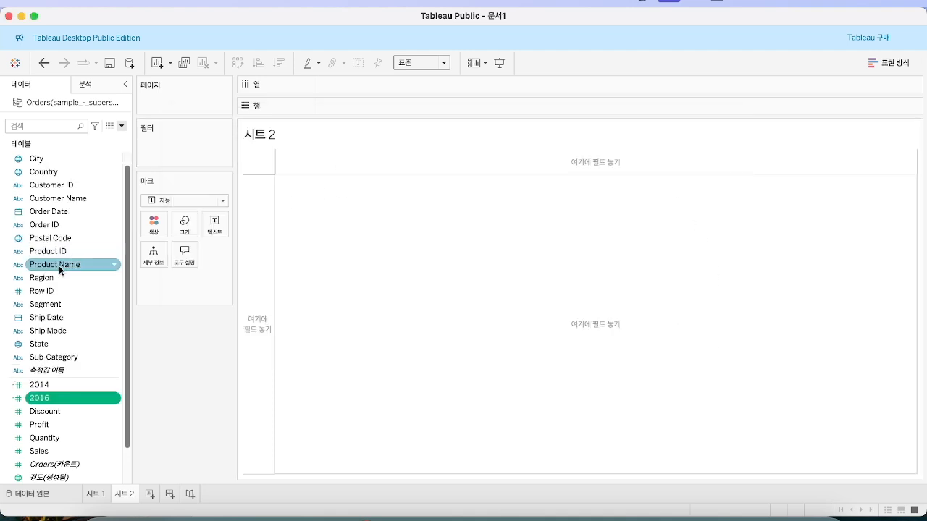
Chart 2014 and 2016 as bars by Region, with Region on columns and both measures sharing one value axis.
{"action": "left_click_drag", "start_coordinate": [78, 275], "coordinate": [343, 86]}
{"action": "scroll", "coordinate": [72, 326], "scroll_direction": "down", "scroll_amount": 1}
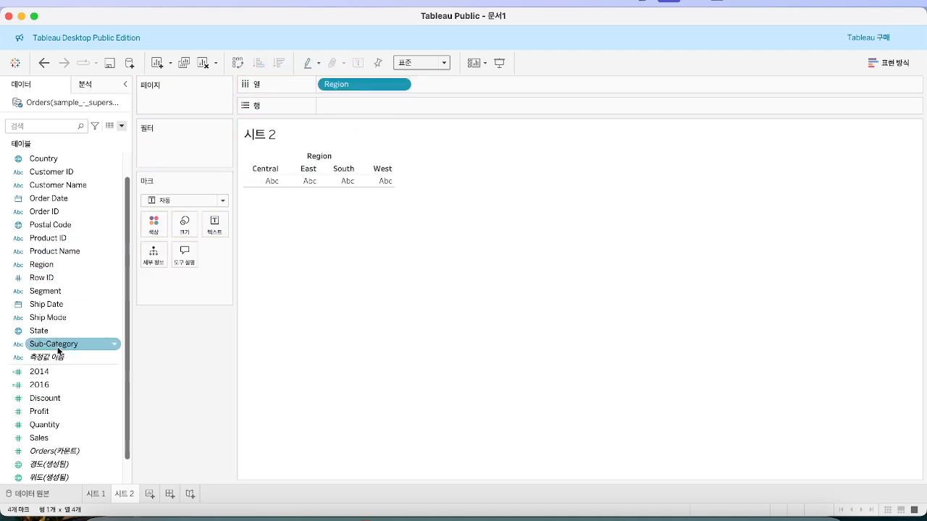
{"action": "left_click_drag", "start_coordinate": [50, 374], "coordinate": [341, 108]}
{"action": "mouse_move", "coordinate": [334, 281]}
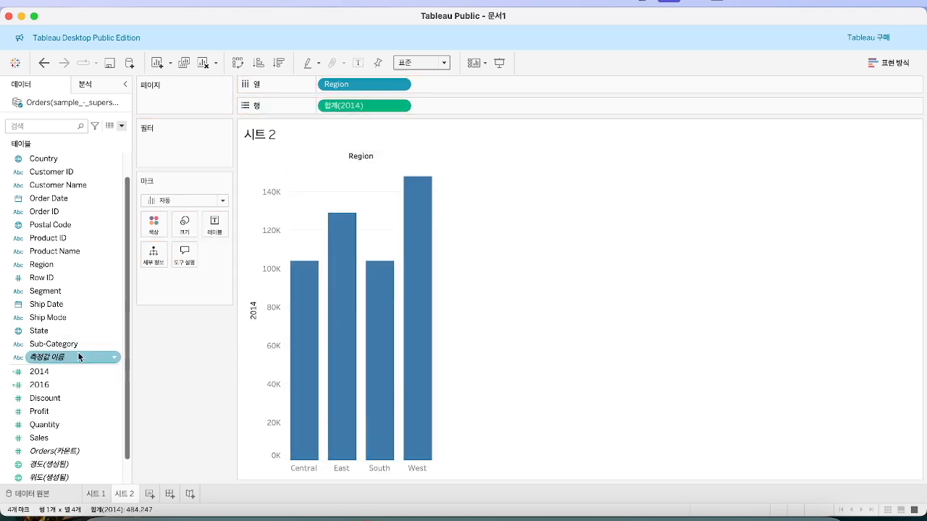
{"action": "left_click_drag", "start_coordinate": [52, 387], "coordinate": [266, 303]}
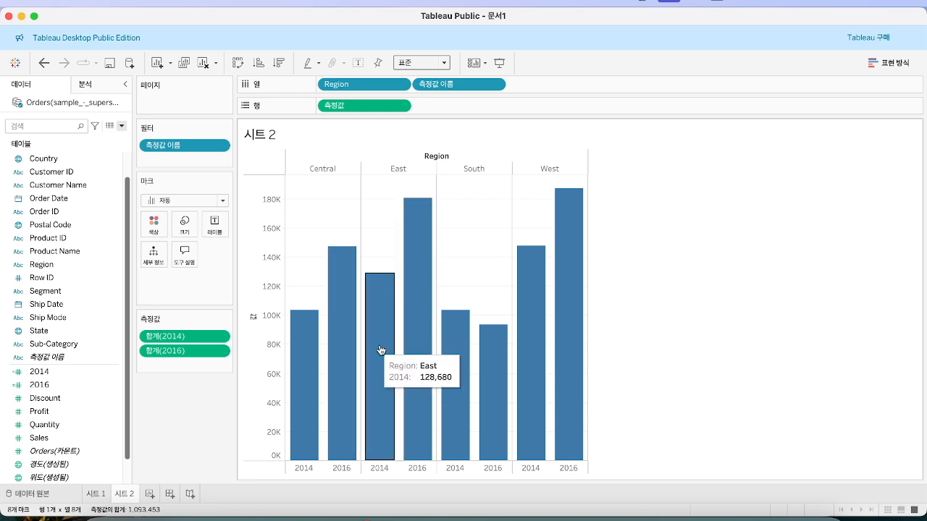
Overlay the 2014 and 2016 bars by colouring and sizing them by Measure Names with mark stacking off.
{"action": "mouse_move", "coordinate": [406, 309]}
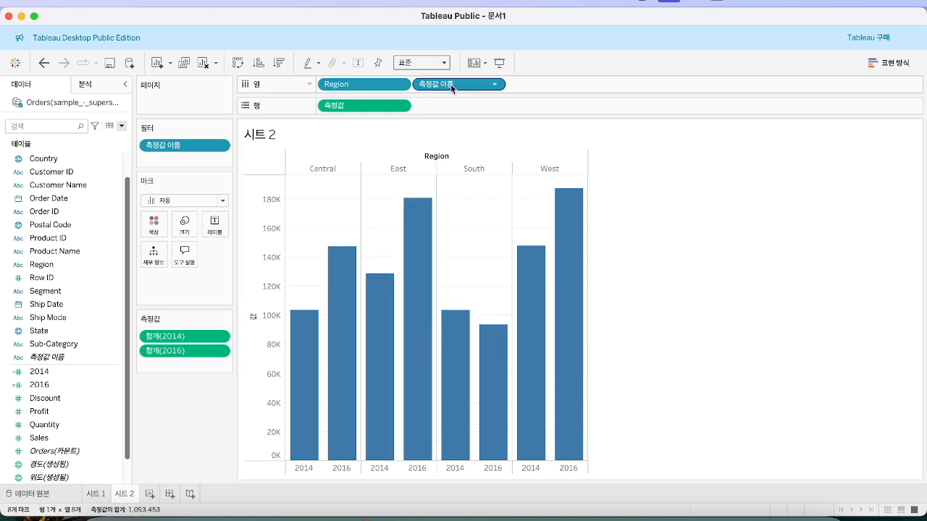
{"action": "left_click_drag", "start_coordinate": [450, 84], "coordinate": [157, 228]}
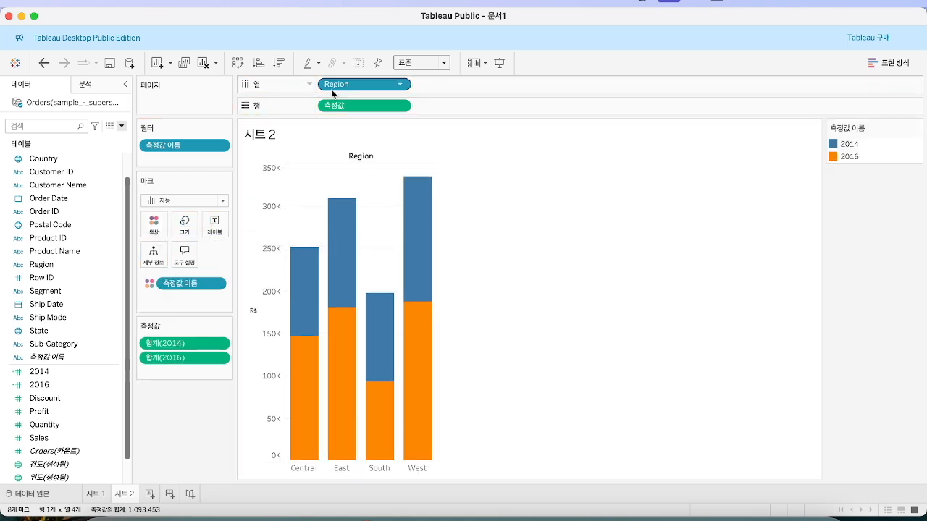
{"action": "left_click", "coordinate": [268, 2]}
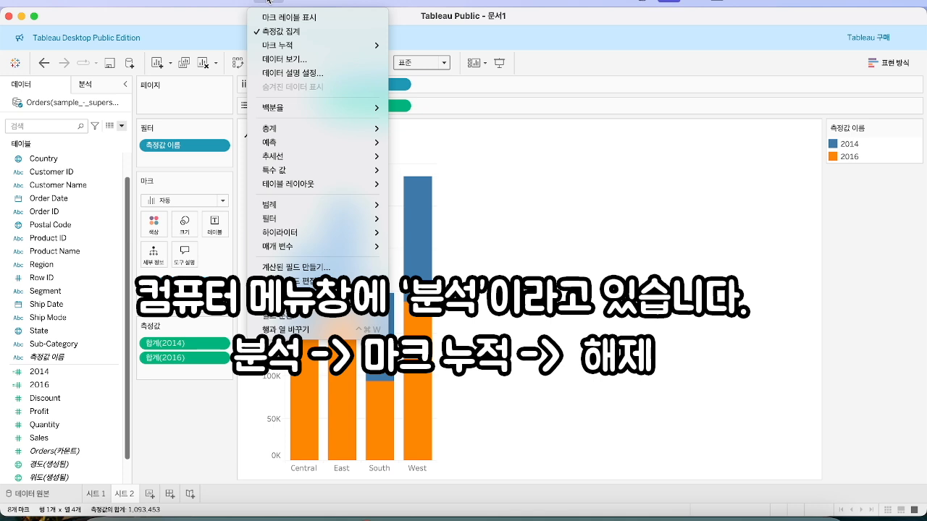
{"action": "mouse_move", "coordinate": [283, 48]}
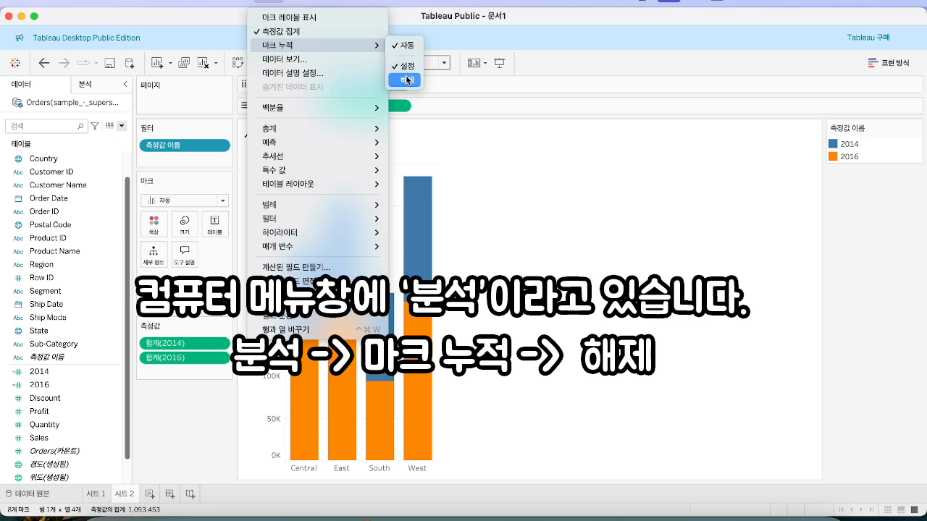
{"action": "left_click", "coordinate": [405, 77]}
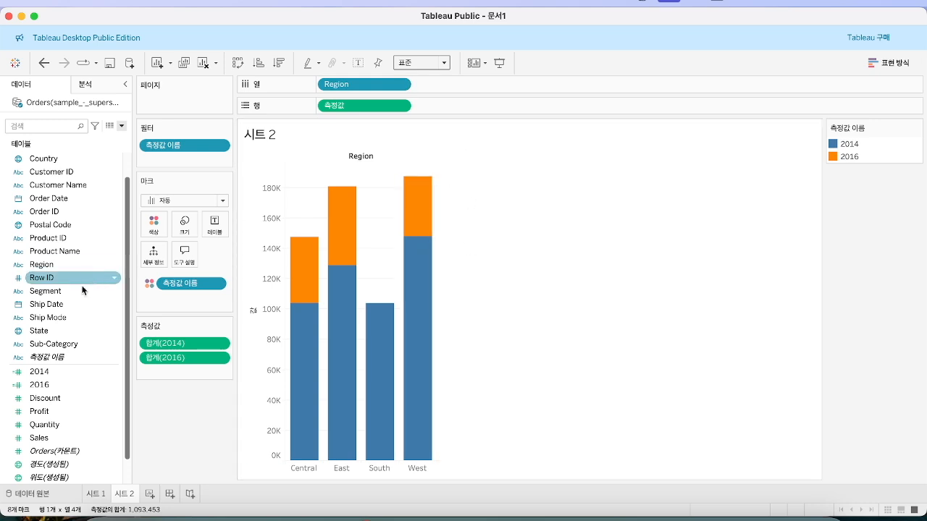
{"action": "left_click_drag", "start_coordinate": [55, 360], "coordinate": [187, 225]}
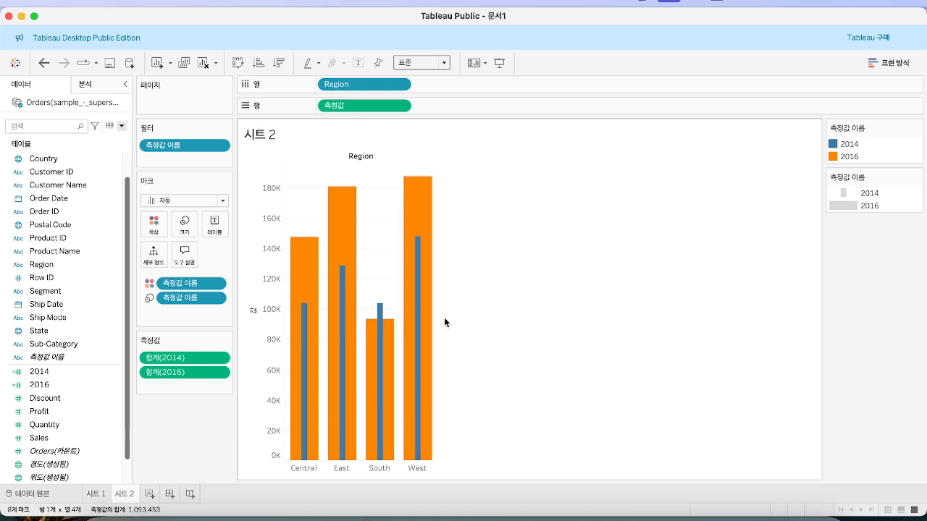
Fit the bar-in-bar chart to the entire view and swap its rows and columns.
{"action": "left_click", "coordinate": [442, 63]}
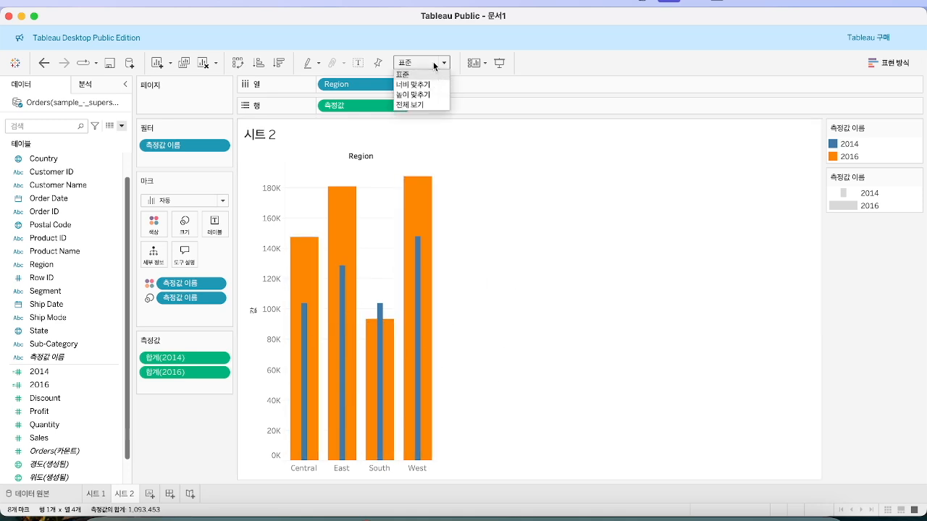
{"action": "left_click", "coordinate": [422, 105]}
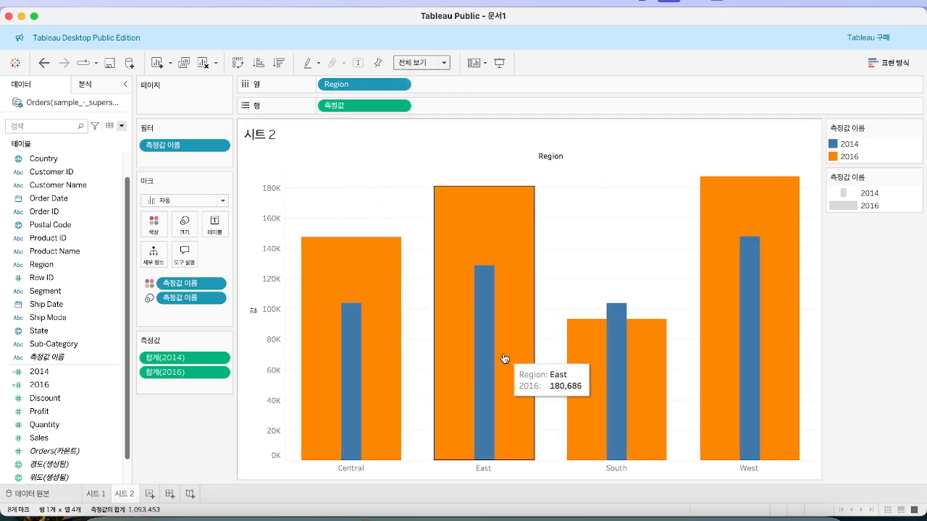
{"action": "left_click", "coordinate": [237, 63]}
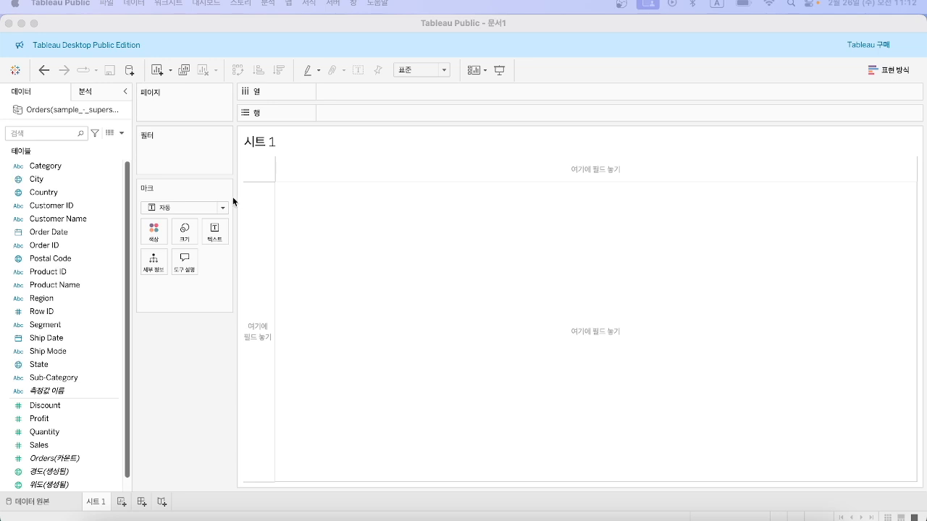
In the new workbook, create a calculated field named 2014 with the formula IF YEAR([Order Date])=2014 THEN [Sales] END.
{"action": "left_click", "coordinate": [122, 134]}
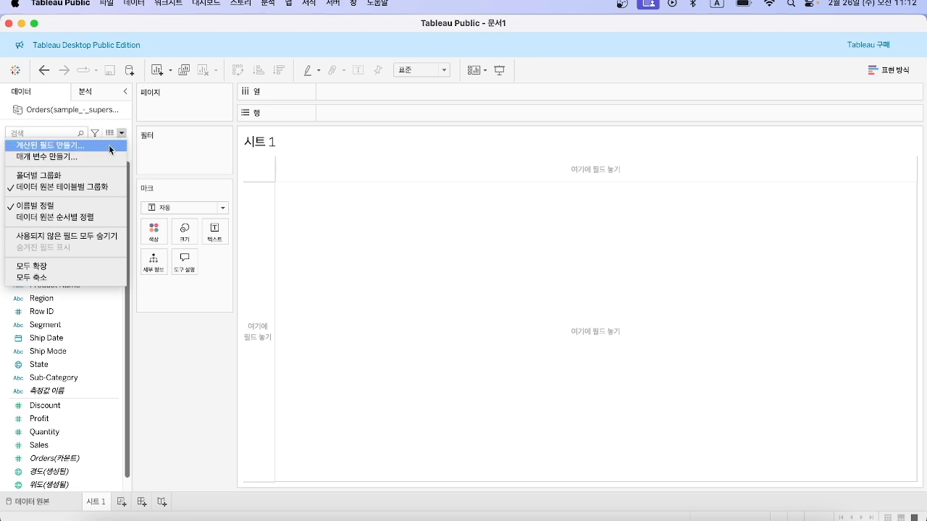
{"action": "left_click", "coordinate": [109, 144]}
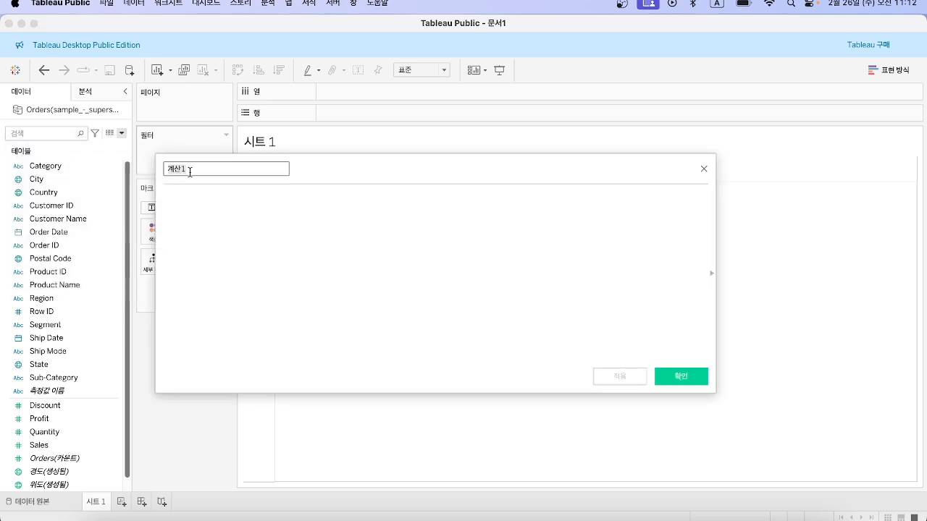
{"action": "key", "text": "BackSpace"}
{"action": "type", "text": "2014"}
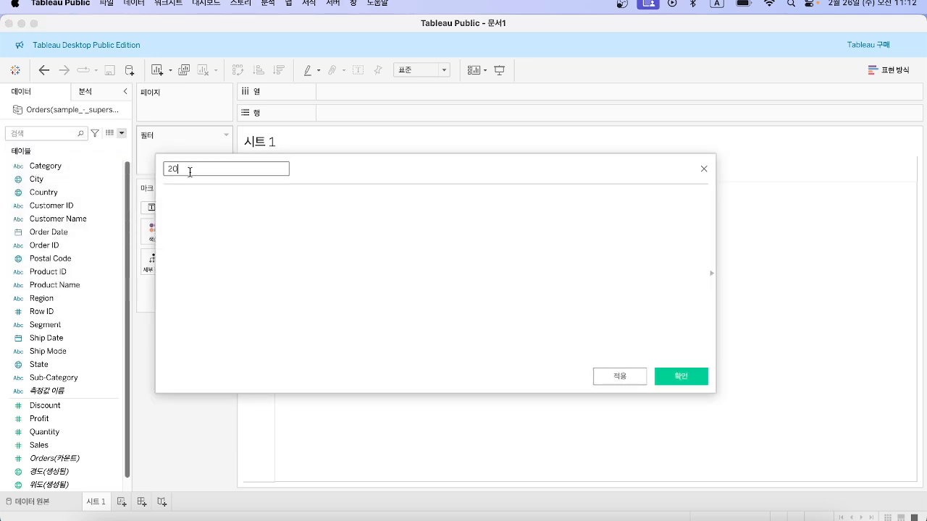
{"action": "left_click", "coordinate": [205, 197]}
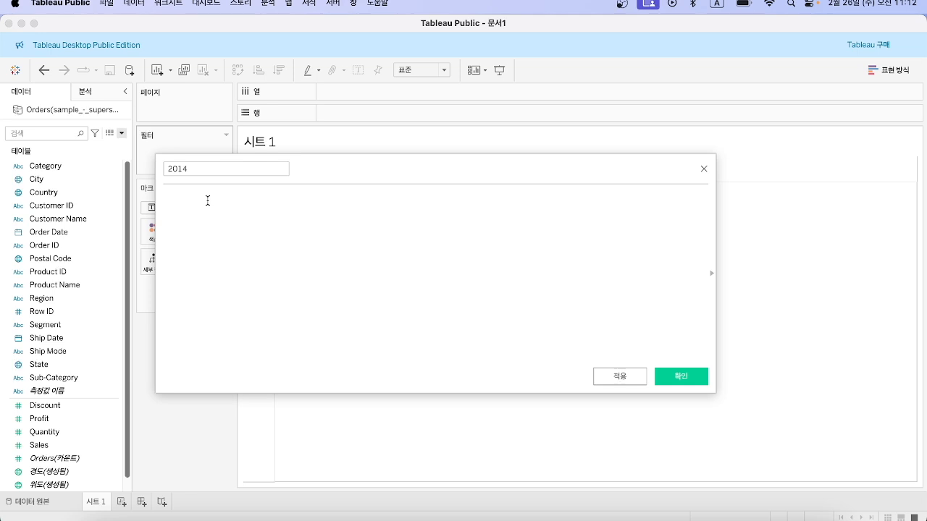
{"action": "type", "text": "IF YEAR([Order Date])=2014 THEN [Sales] END"}
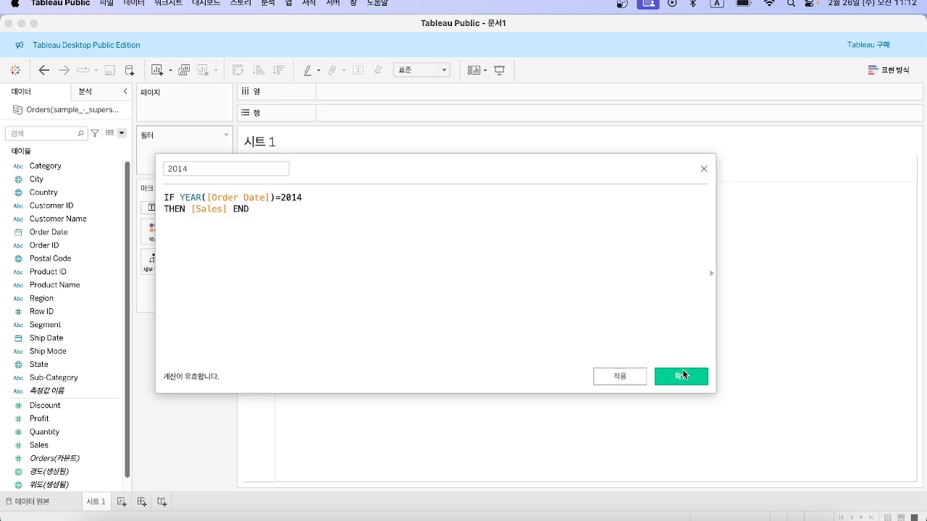
{"action": "left_click", "coordinate": [685, 375]}
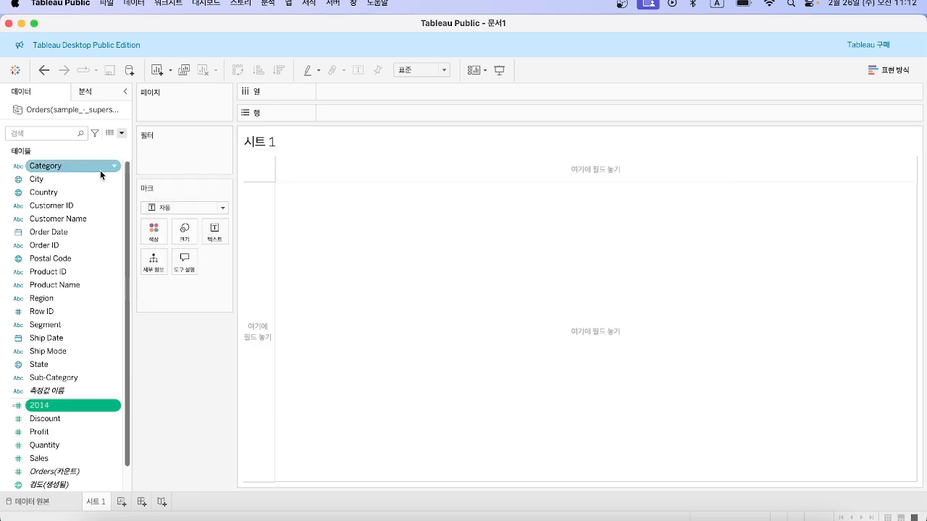
Create a calculated field named 2016 with the formula IF YEAR([Order Date])=2016 THEN [Sales] END.
{"action": "left_click", "coordinate": [123, 135]}
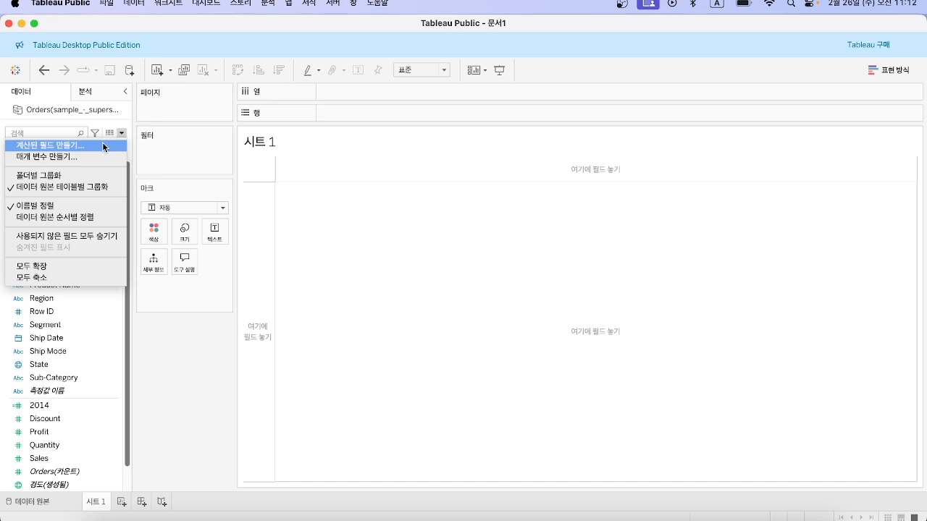
{"action": "left_click", "coordinate": [102, 142]}
{"action": "key", "text": "BackSpace"}
{"action": "type", "text": "2016"}
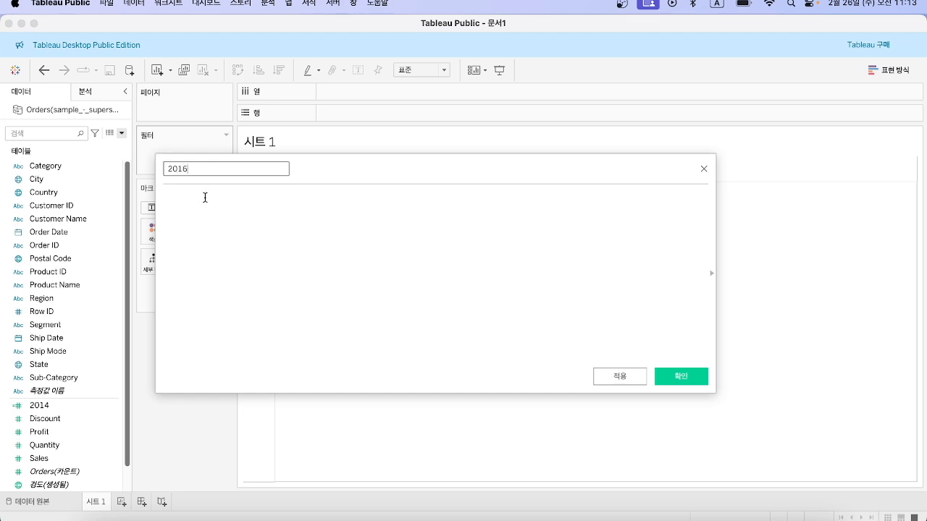
{"action": "left_click", "coordinate": [206, 198]}
{"action": "type", "text": "IF YEAR([Order Date])=2016 THEN [Sales] END"}
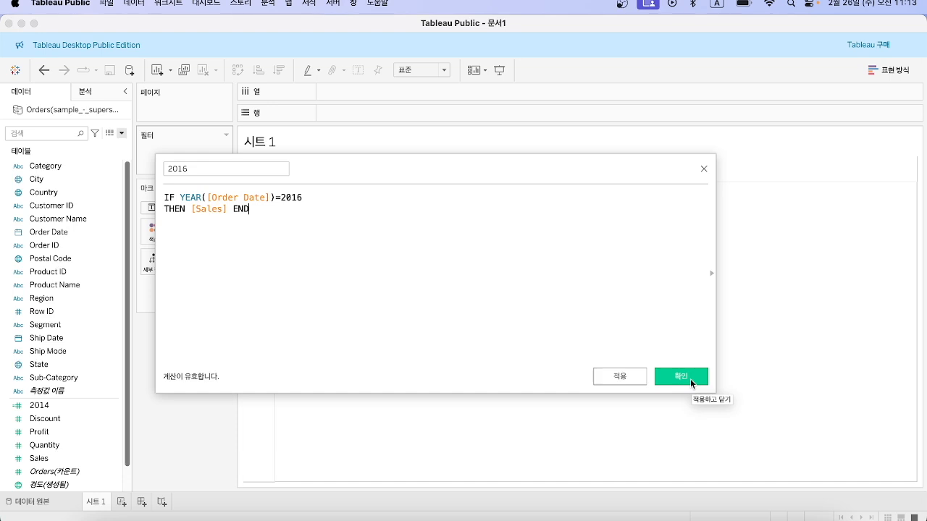
{"action": "left_click", "coordinate": [690, 377]}
Build a horizontal bar chart with Sub-Category on rows and the 2014 and 2016 sums side by side on columns.
{"action": "scroll", "coordinate": [39, 368], "scroll_direction": "down", "scroll_amount": 1}
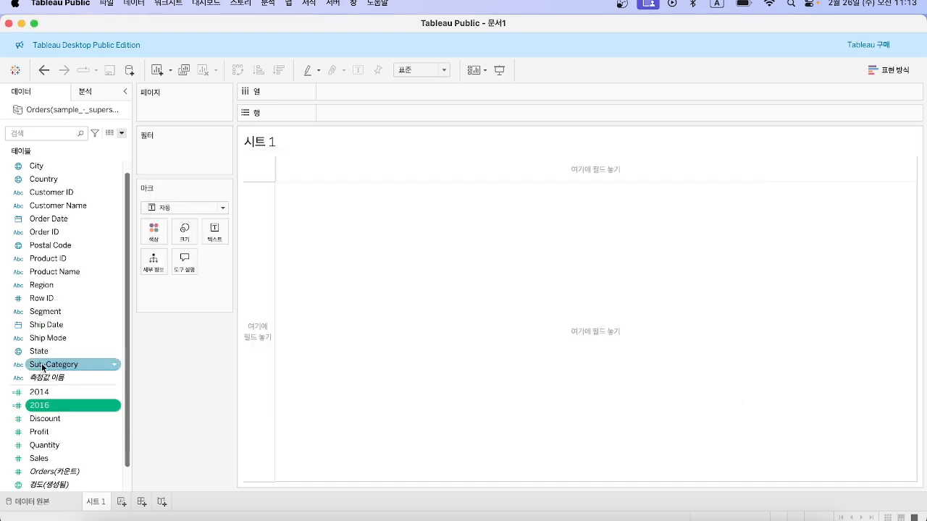
{"action": "left_click_drag", "start_coordinate": [42, 367], "coordinate": [340, 110]}
{"action": "left_click", "coordinate": [59, 393]}
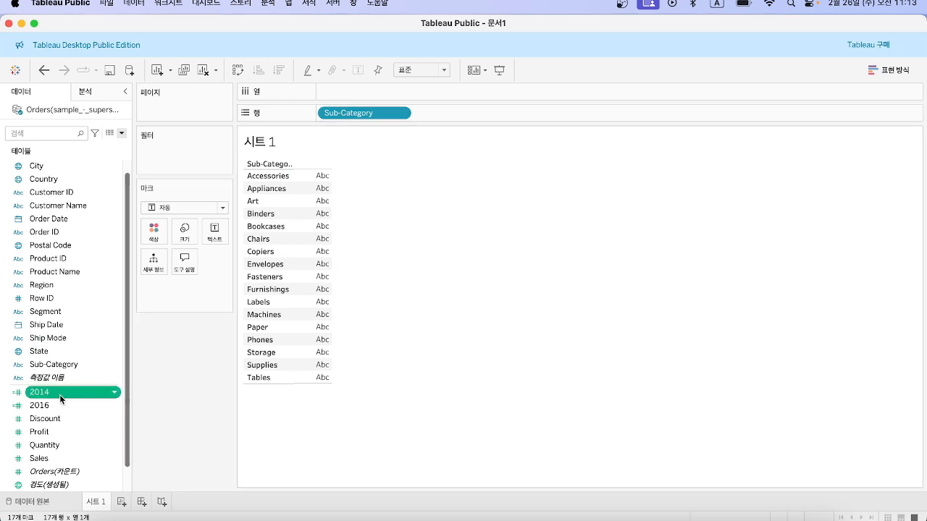
{"action": "left_click_drag", "start_coordinate": [73, 376], "coordinate": [351, 95]}
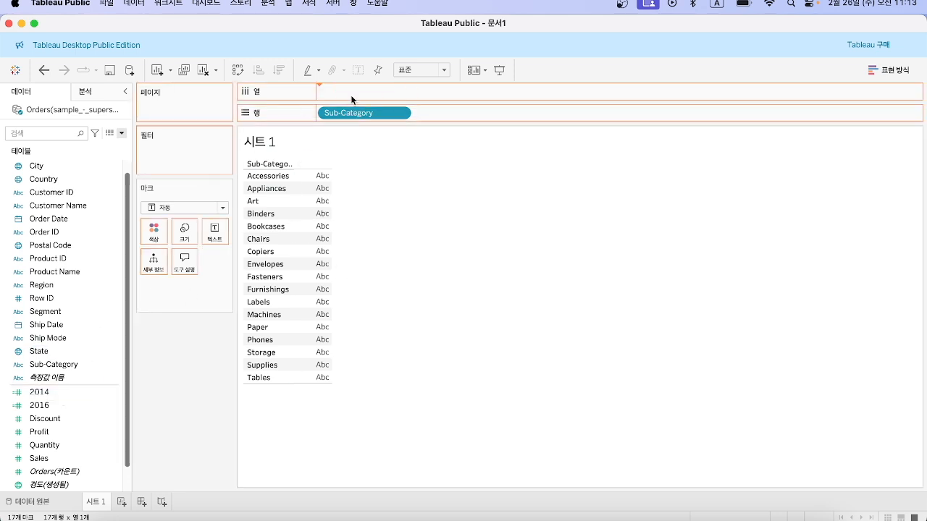
{"action": "left_click", "coordinate": [72, 405]}
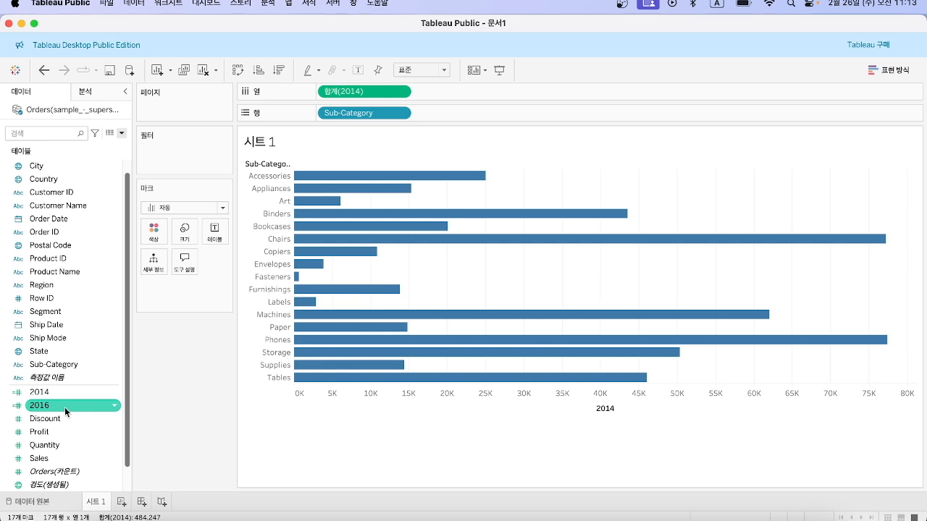
{"action": "left_click_drag", "start_coordinate": [64, 407], "coordinate": [469, 97]}
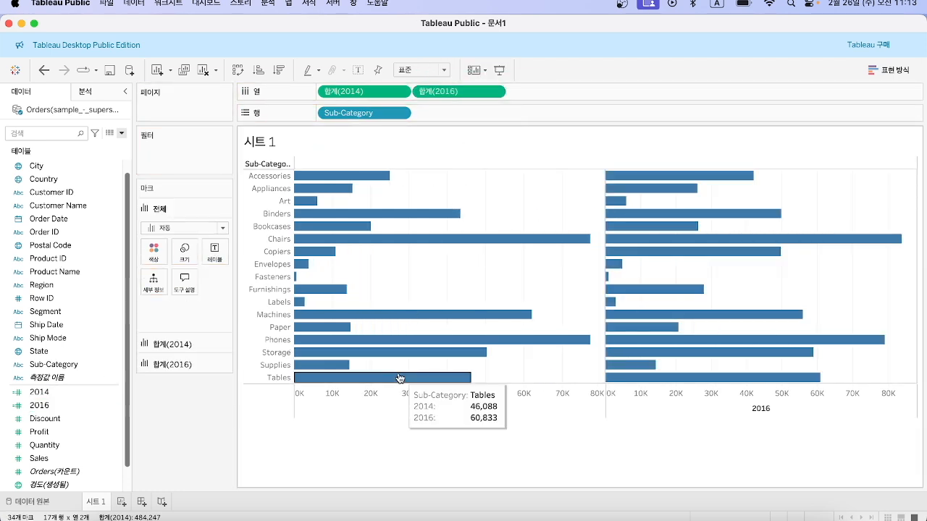
Reverse the scale of the 2014 axis so its bars extend in the opposite direction to the 2016 bars.
{"action": "right_click", "coordinate": [393, 401]}
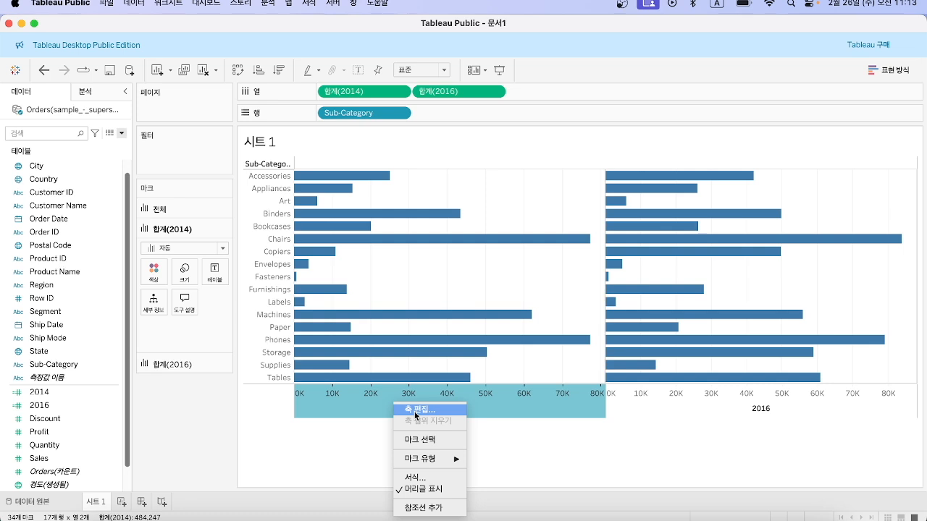
{"action": "left_click", "coordinate": [414, 411]}
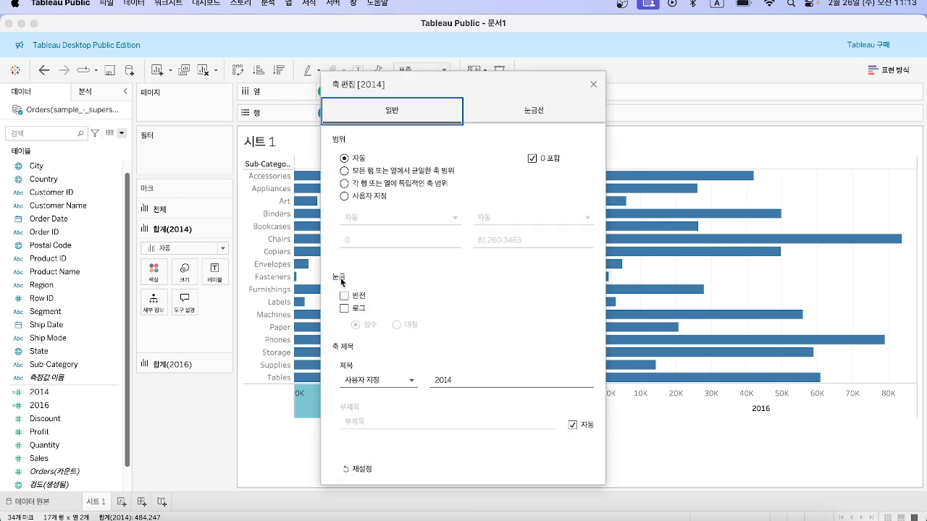
{"action": "left_click", "coordinate": [345, 296]}
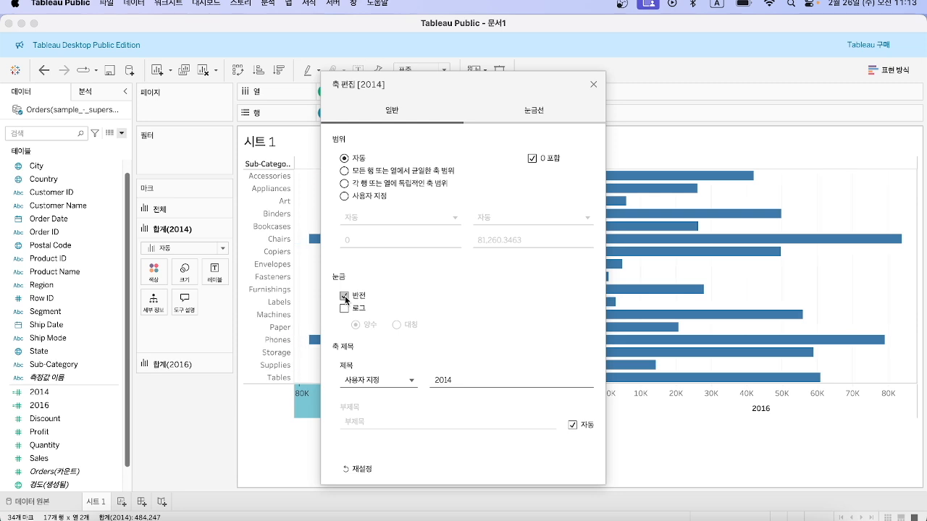
{"action": "key", "text": "Escape"}
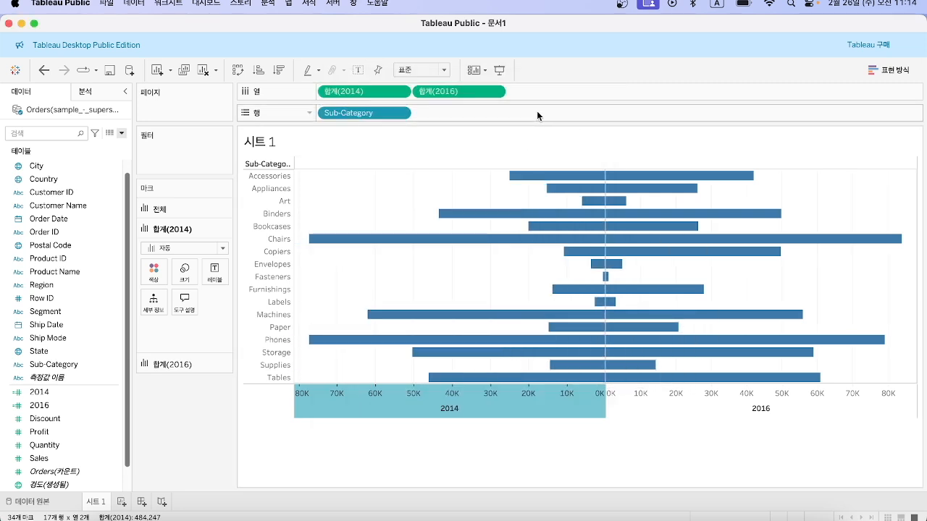
Add an ad hoc AVG(0) calculation to columns and place it between the 2014 and 2016 sums.
{"action": "double_click", "coordinate": [533, 92]}
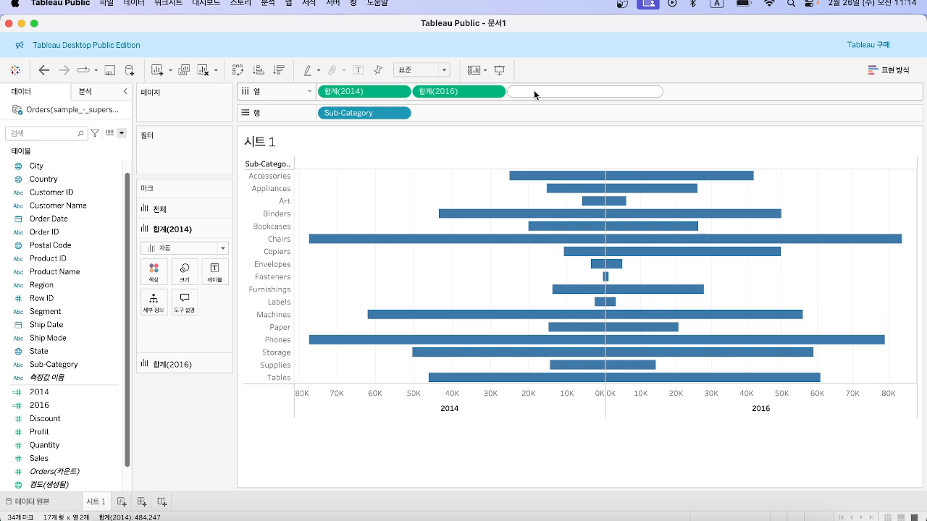
{"action": "type", "text": "avg"}
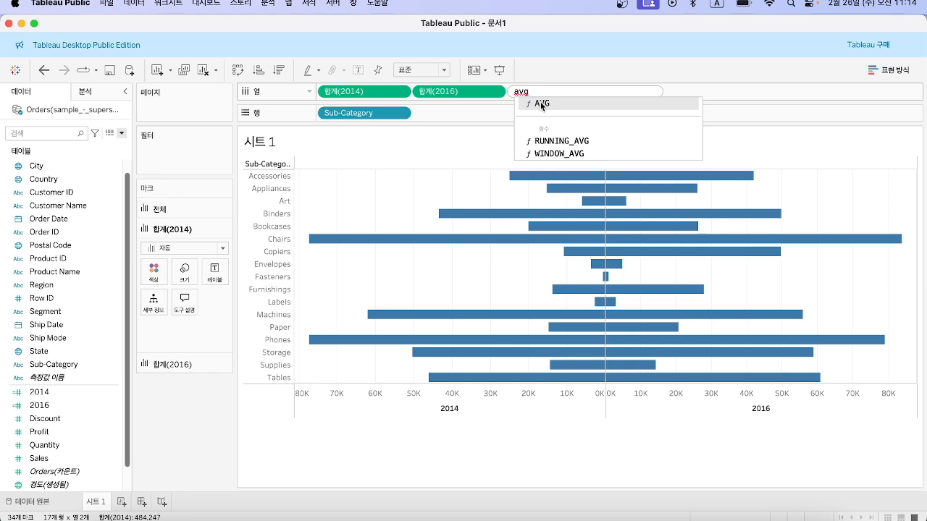
{"action": "left_click", "coordinate": [541, 105]}
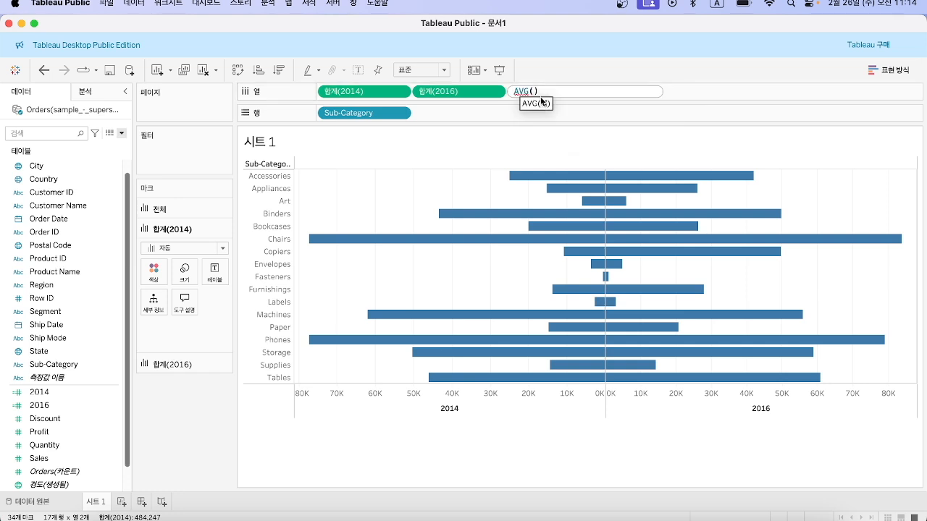
{"action": "left_click", "coordinate": [565, 91]}
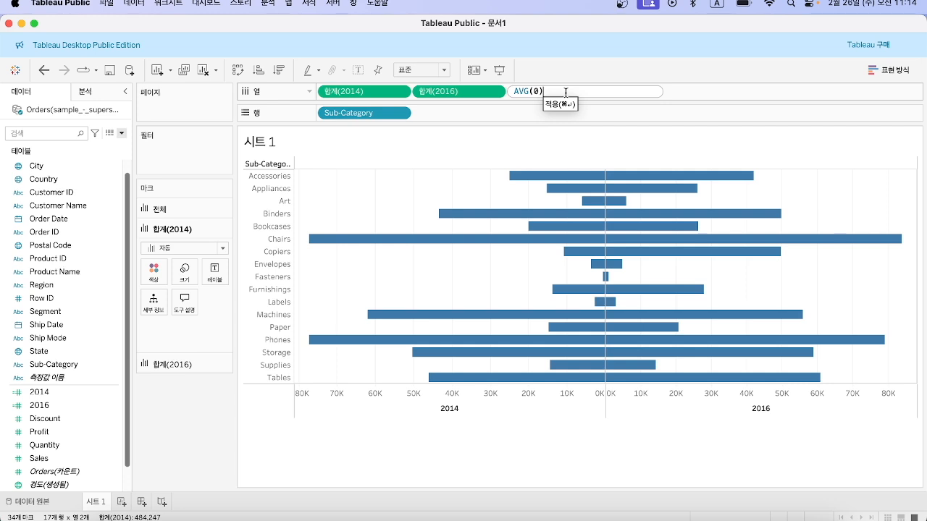
{"action": "key", "text": "Return"}
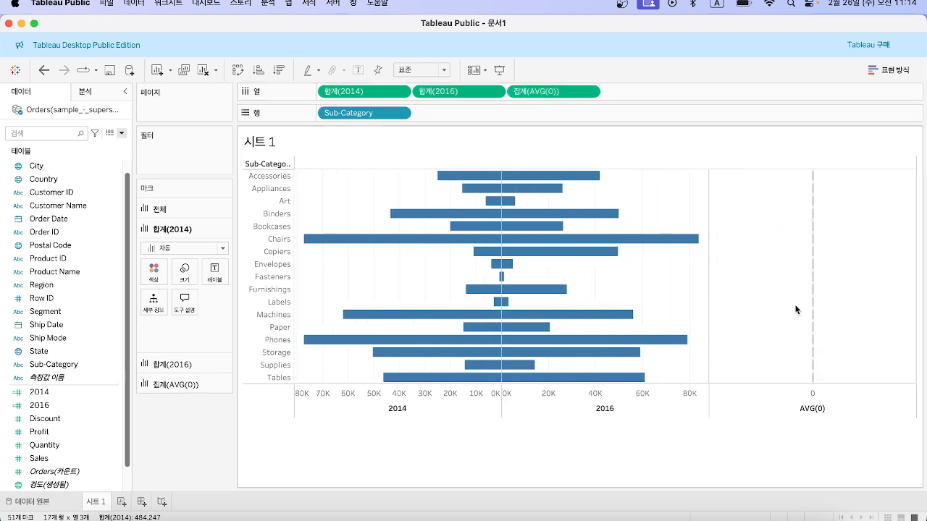
{"action": "mouse_move", "coordinate": [544, 92]}
{"action": "left_mouse_down"}
{"action": "mouse_move", "coordinate": [529, 81]}
{"action": "mouse_move", "coordinate": [438, 81]}
{"action": "mouse_move", "coordinate": [423, 98]}
{"action": "left_mouse_up"}
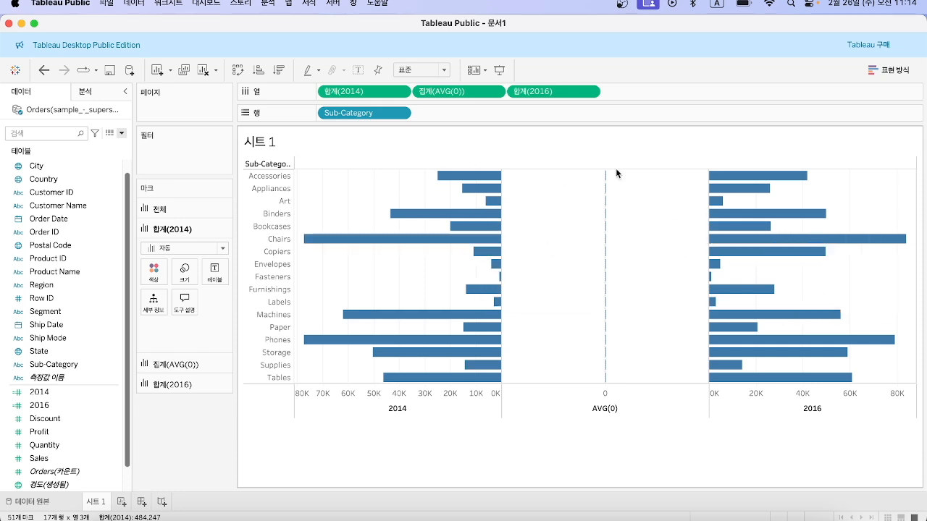
Colour all marks by Measure Names and label the AVG(0) marks with Sub-Category.
{"action": "left_click", "coordinate": [56, 378]}
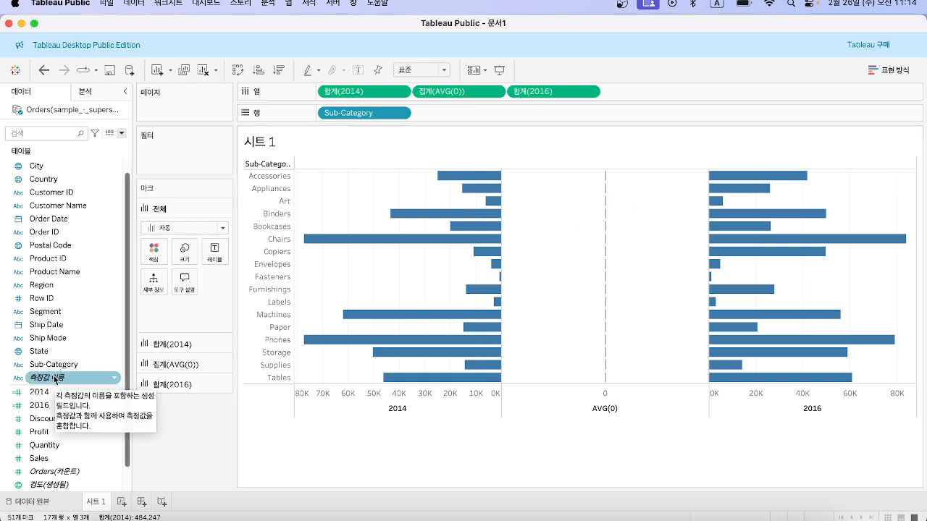
{"action": "left_click_drag", "start_coordinate": [56, 378], "coordinate": [145, 253]}
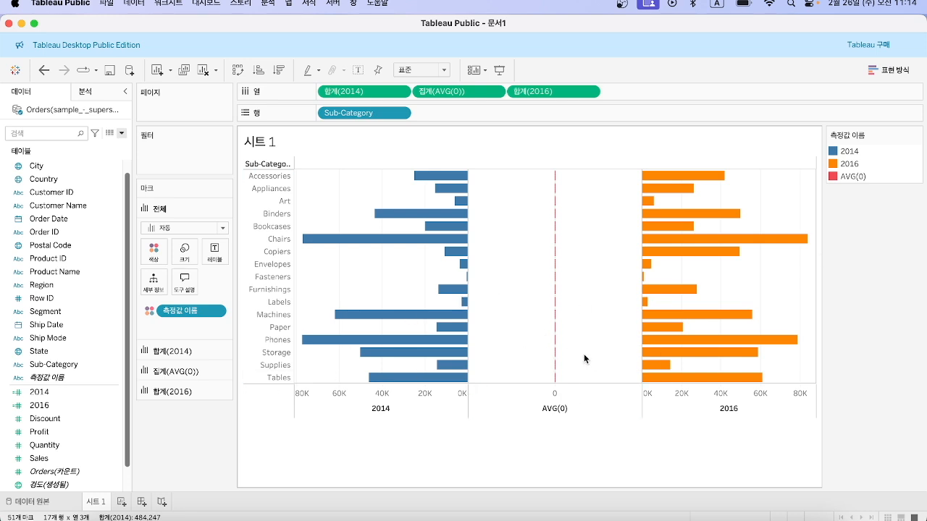
{"action": "left_click", "coordinate": [203, 373]}
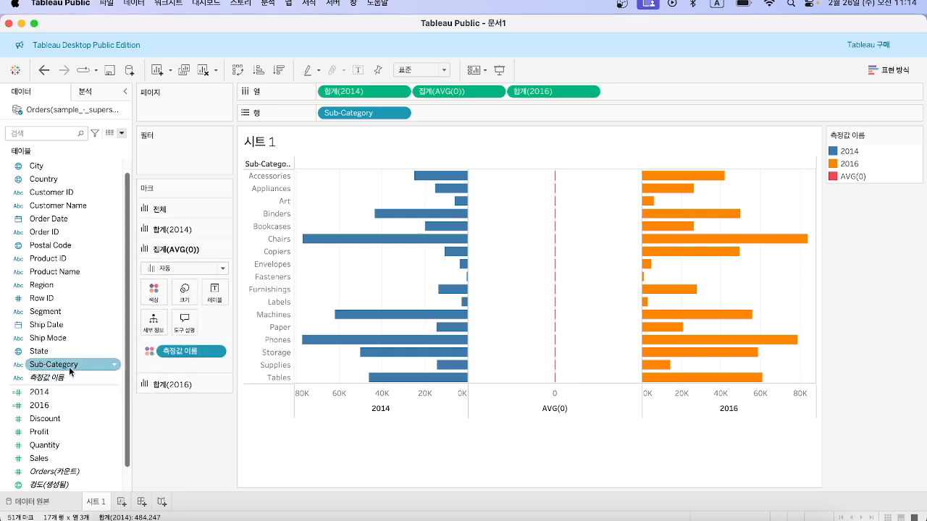
{"action": "left_click_drag", "start_coordinate": [69, 366], "coordinate": [215, 297]}
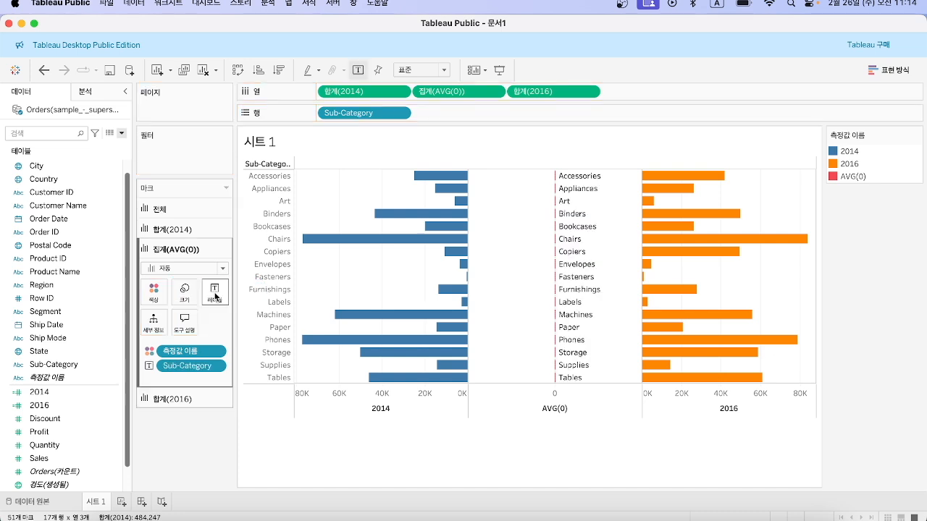
Remove Measure Names from the AVG(0) marks and change their mark type to Text.
{"action": "right_click", "coordinate": [179, 353]}
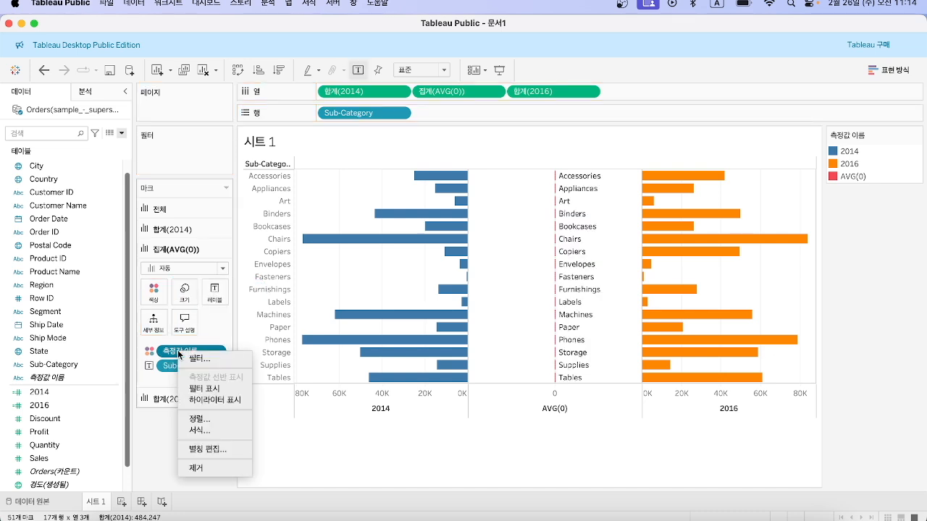
{"action": "left_click", "coordinate": [214, 466]}
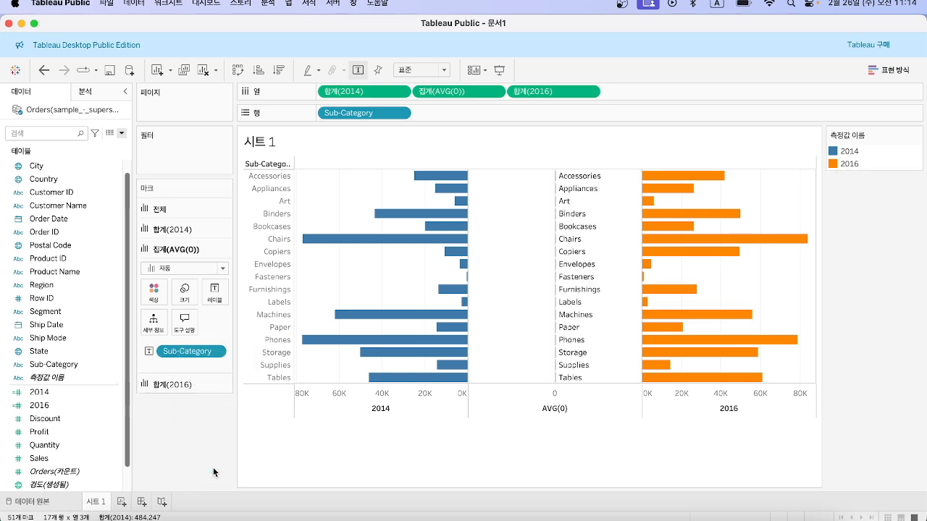
{"action": "left_click", "coordinate": [184, 267]}
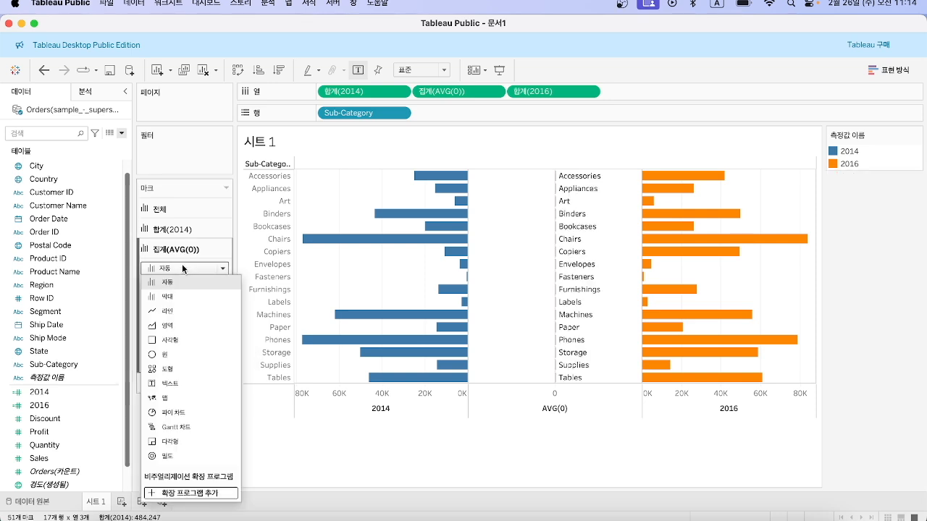
{"action": "left_click", "coordinate": [196, 385]}
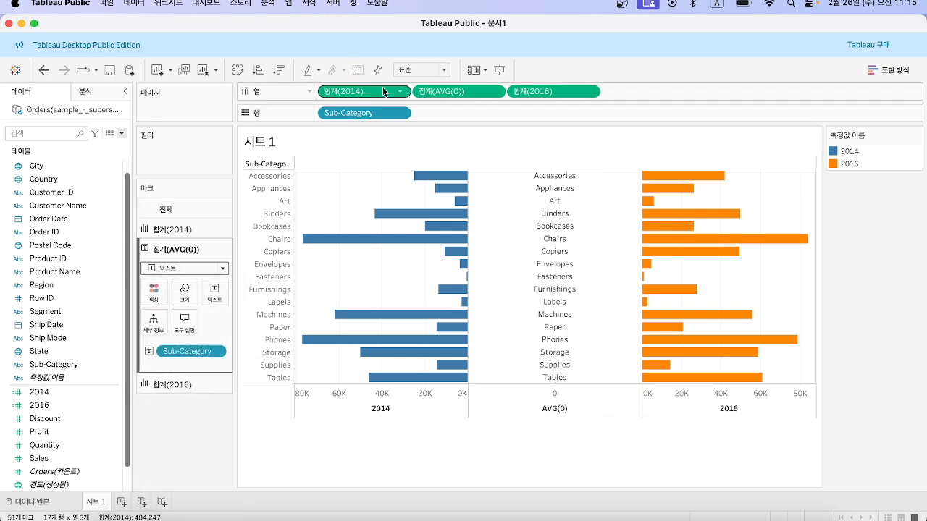
Fit the chart to the entire view and hide the value axes and the Sub-Category row headers.
{"action": "left_click", "coordinate": [431, 75]}
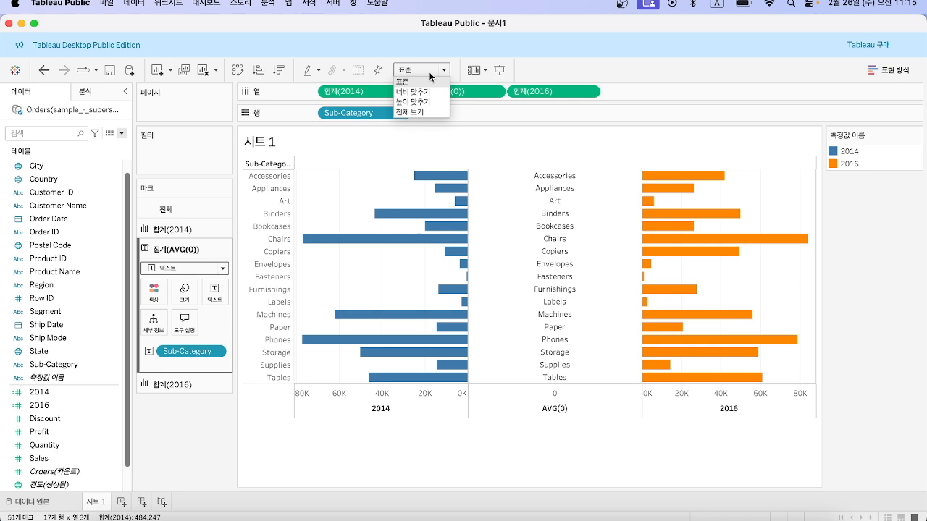
{"action": "left_click", "coordinate": [422, 112]}
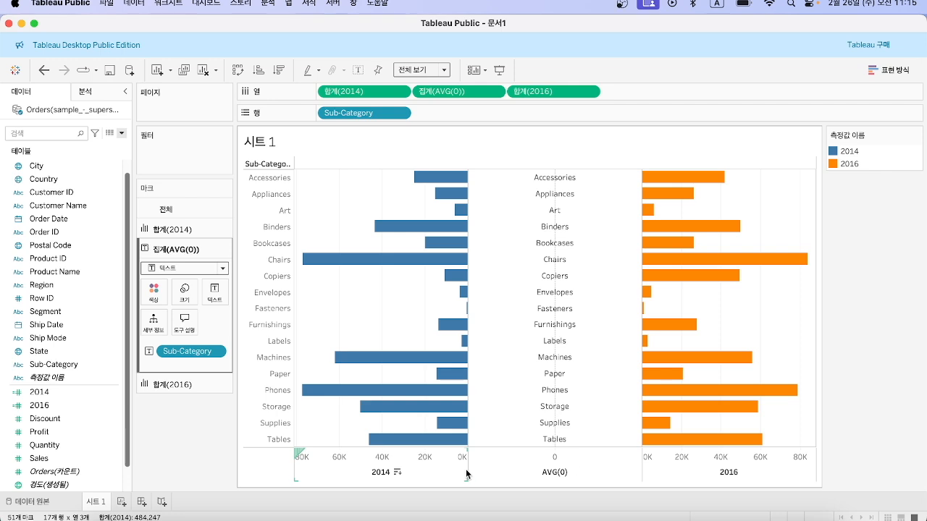
{"action": "right_click", "coordinate": [419, 459]}
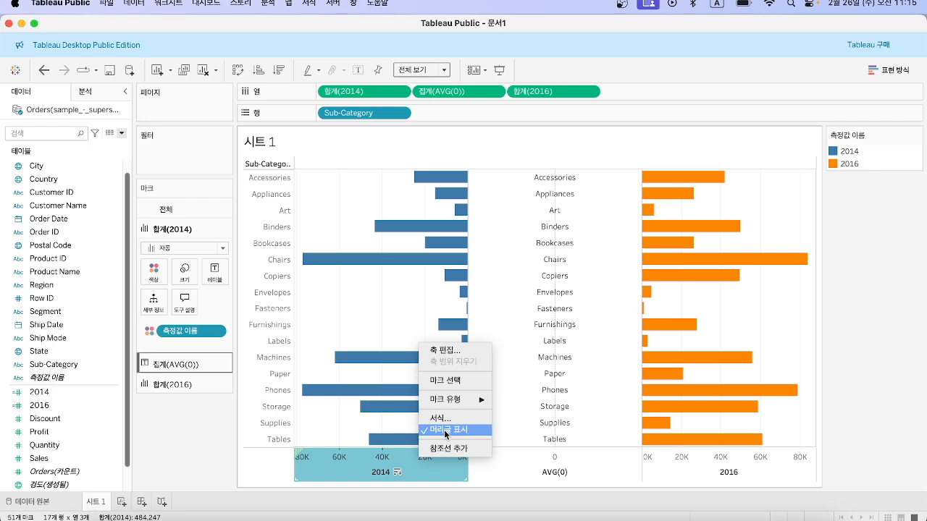
{"action": "left_click", "coordinate": [446, 432]}
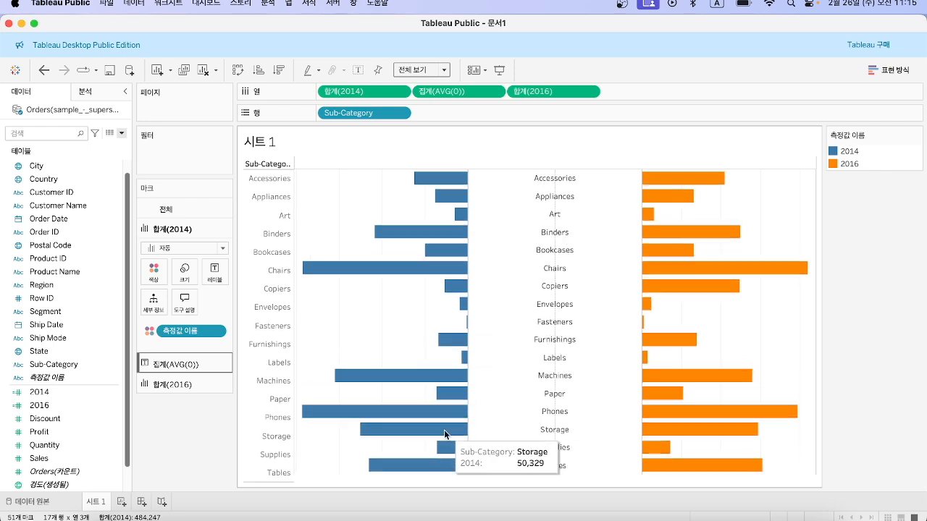
{"action": "right_click", "coordinate": [357, 114]}
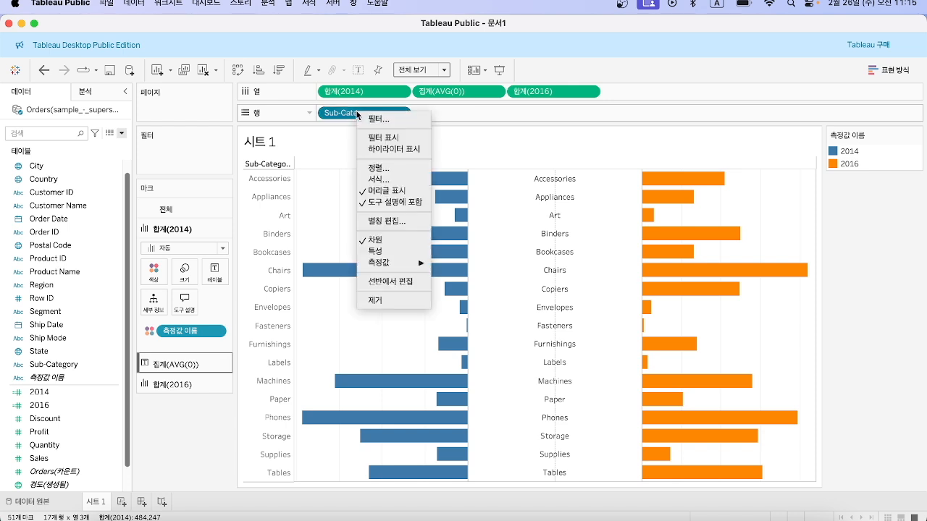
{"action": "left_click", "coordinate": [391, 191]}
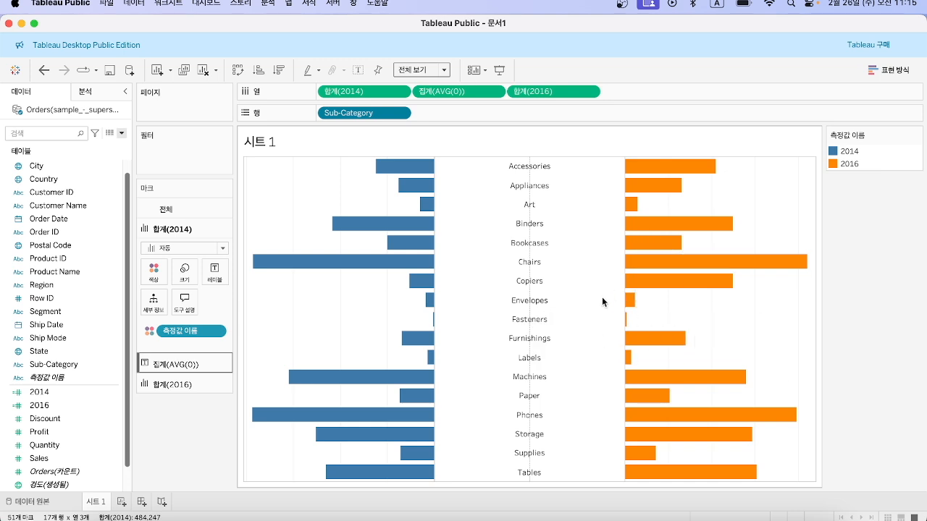
Label the 2014 bars with the 2014 sum and the 2016 bars with the 2016 sum.
{"action": "left_click", "coordinate": [45, 393]}
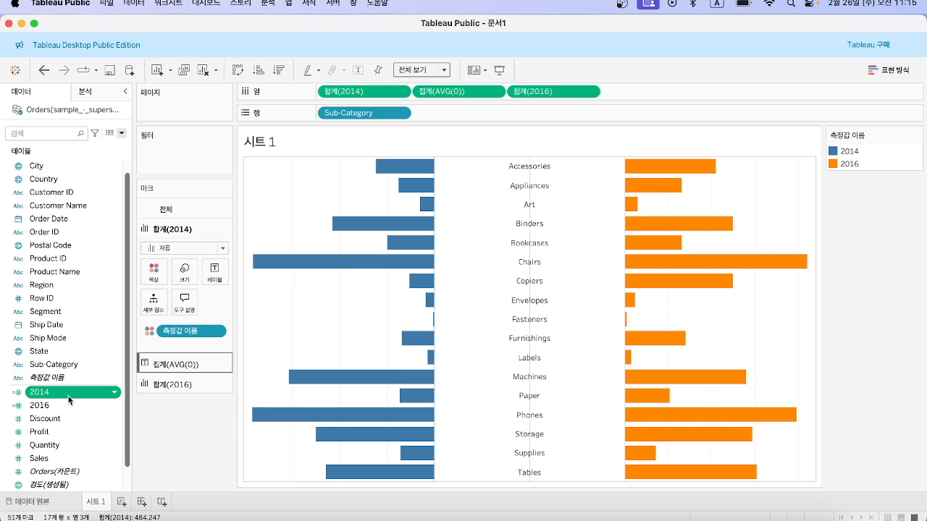
{"action": "left_click_drag", "start_coordinate": [66, 395], "coordinate": [217, 276]}
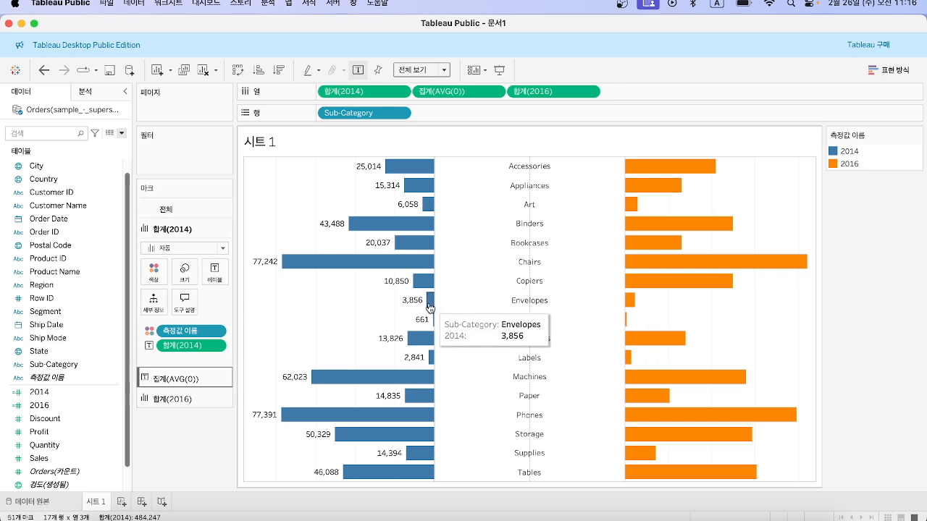
{"action": "left_click", "coordinate": [187, 400]}
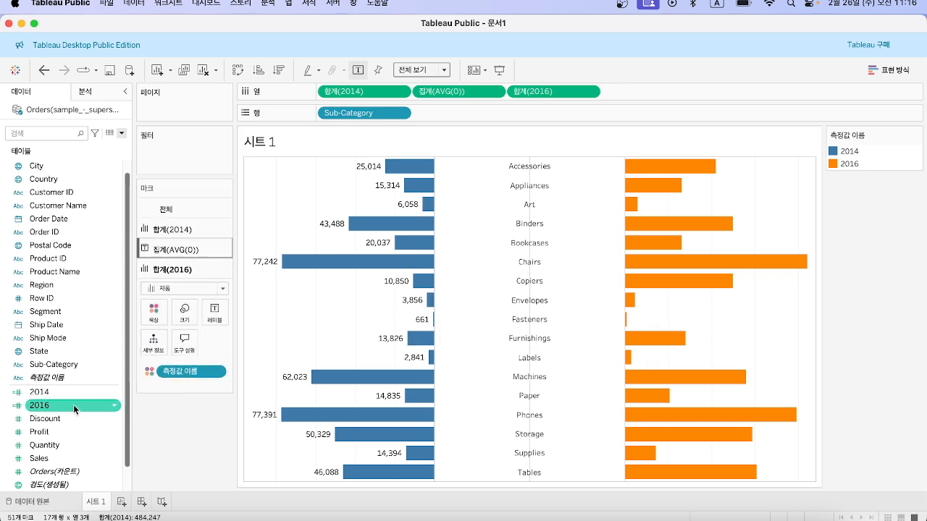
{"action": "left_click_drag", "start_coordinate": [71, 404], "coordinate": [220, 309]}
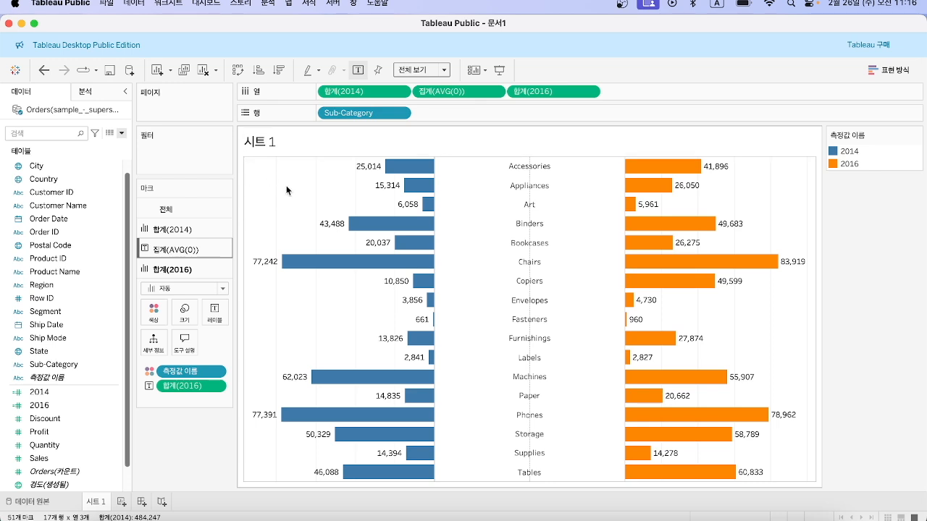
Set the worksheet's grid lines and zero lines to None.
{"action": "right_click", "coordinate": [461, 178]}
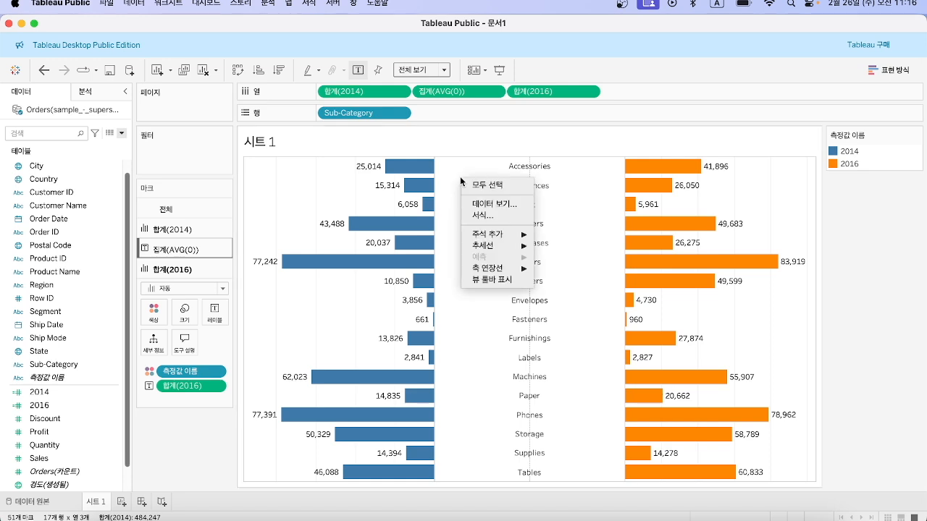
{"action": "left_click", "coordinate": [492, 219]}
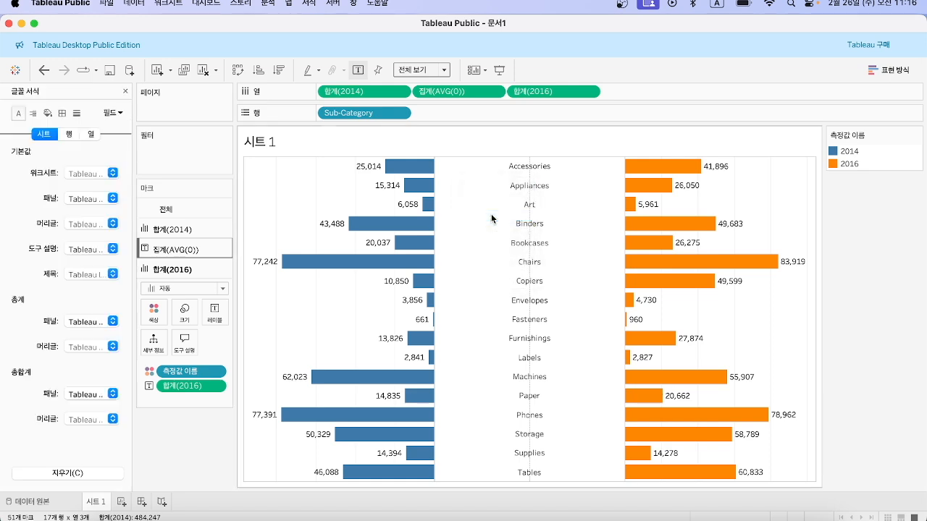
{"action": "left_click", "coordinate": [77, 113]}
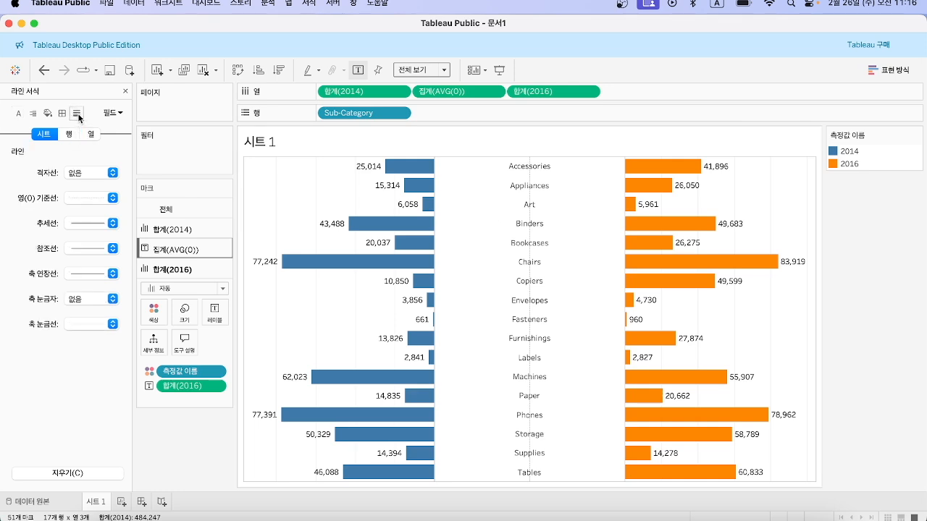
{"action": "left_click", "coordinate": [84, 171]}
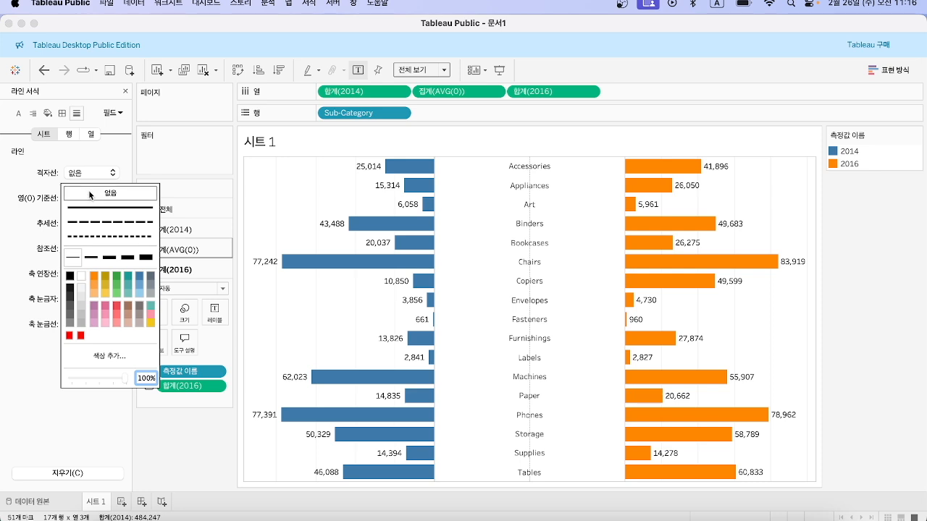
{"action": "left_click", "coordinate": [90, 194]}
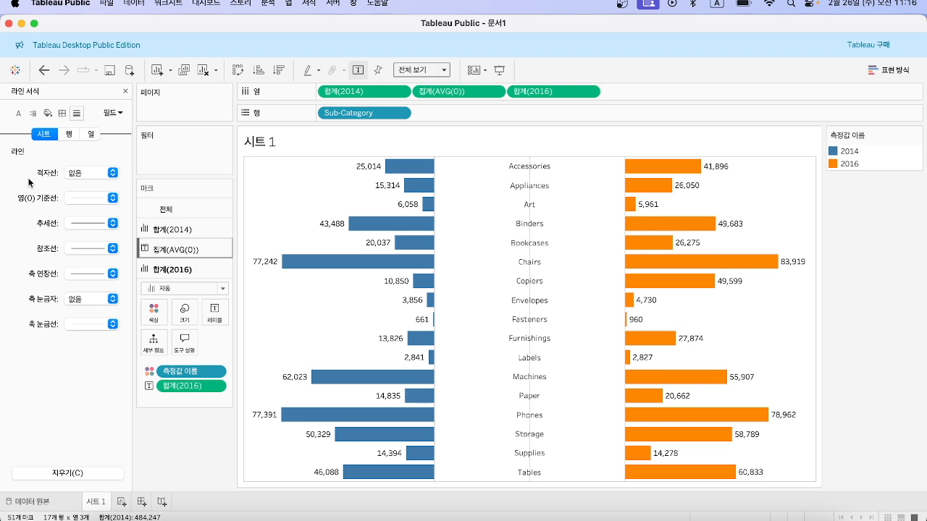
{"action": "left_click", "coordinate": [80, 198]}
{"action": "left_click", "coordinate": [93, 217]}
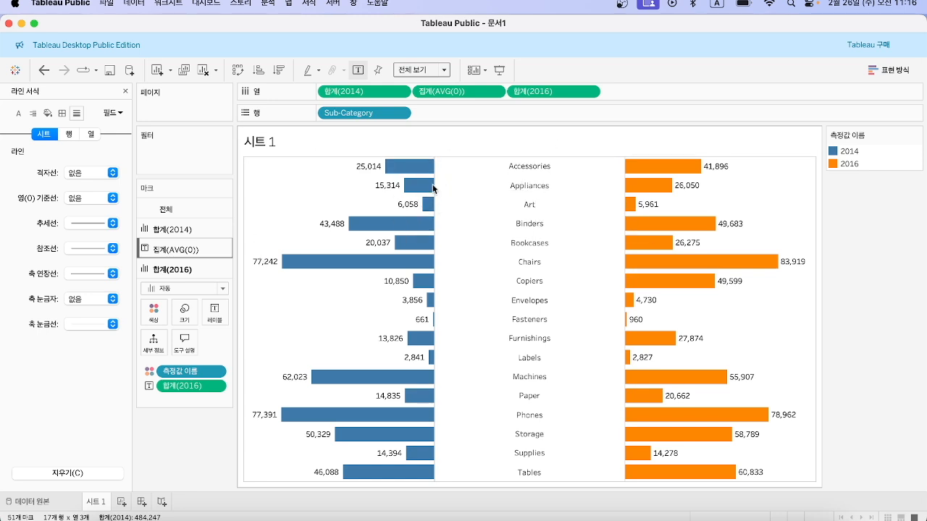
Set the worksheet's row divider and column divider borders to None for both pane and header.
{"action": "left_click", "coordinate": [63, 115]}
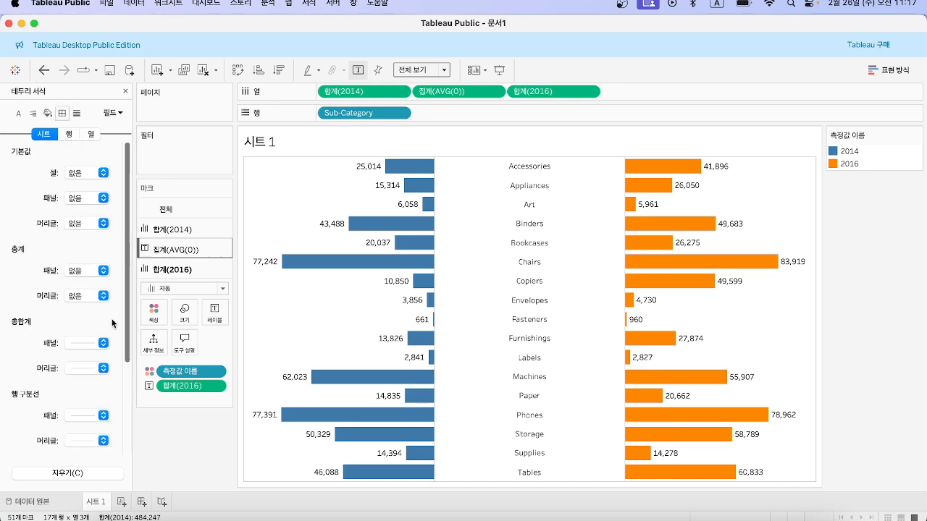
{"action": "scroll", "coordinate": [112, 324], "scroll_direction": "down", "scroll_amount": 5}
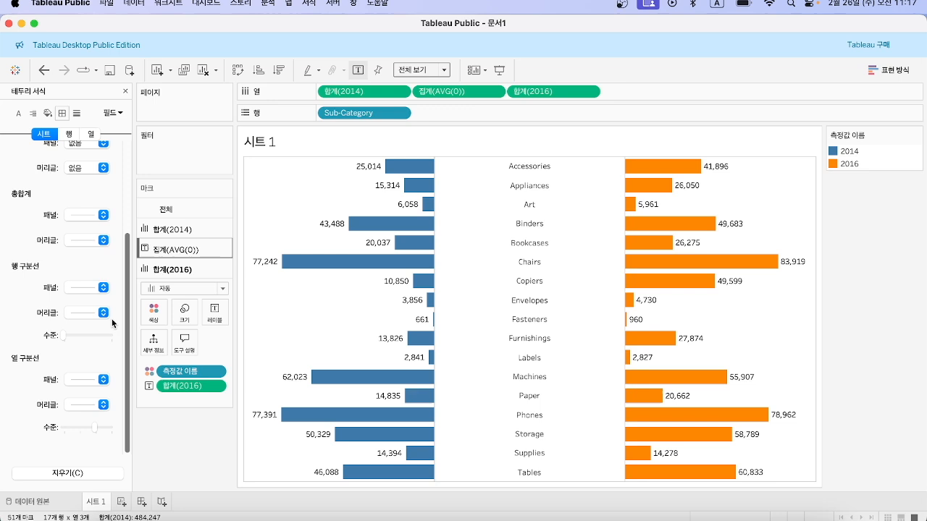
{"action": "left_click", "coordinate": [81, 286]}
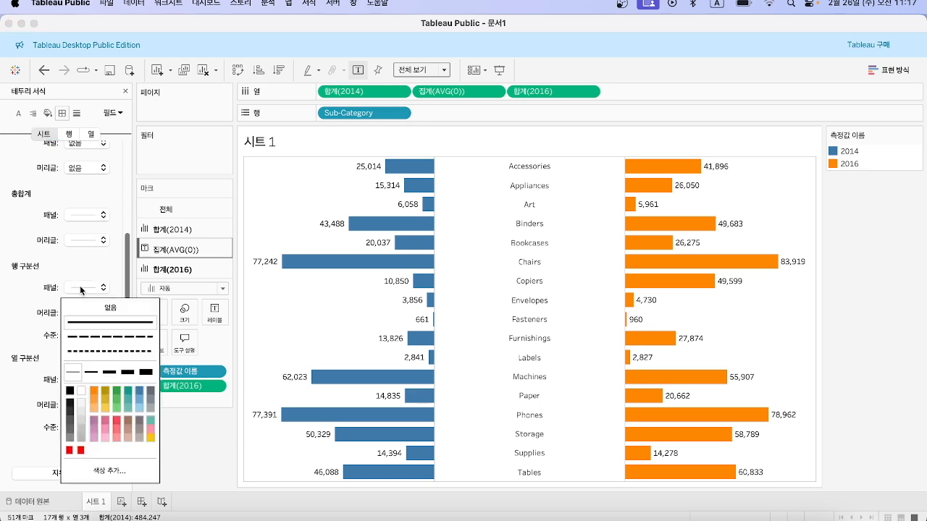
{"action": "left_click", "coordinate": [86, 310]}
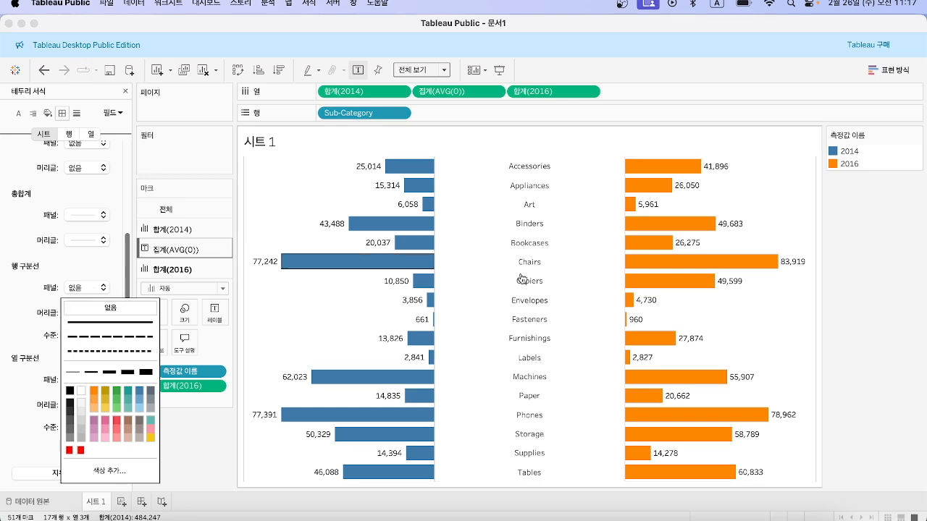
{"action": "left_click", "coordinate": [16, 400]}
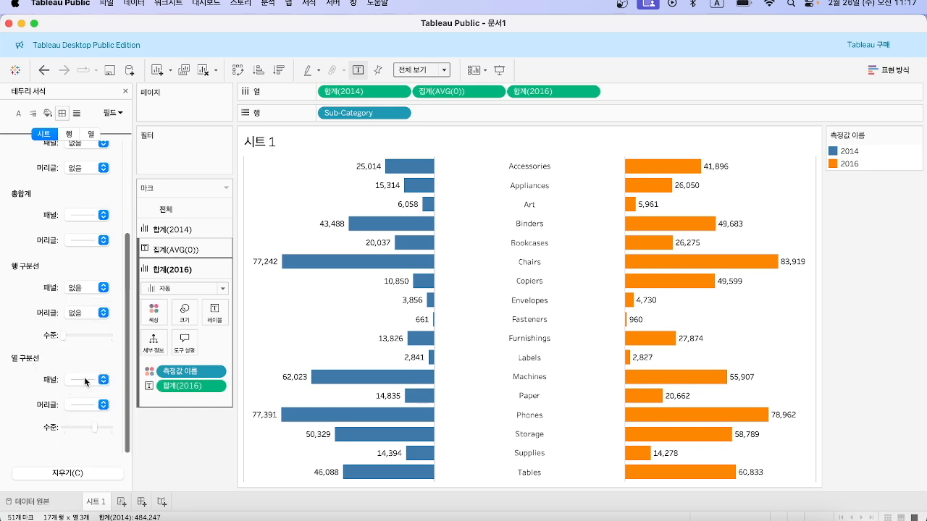
{"action": "left_click", "coordinate": [84, 378]}
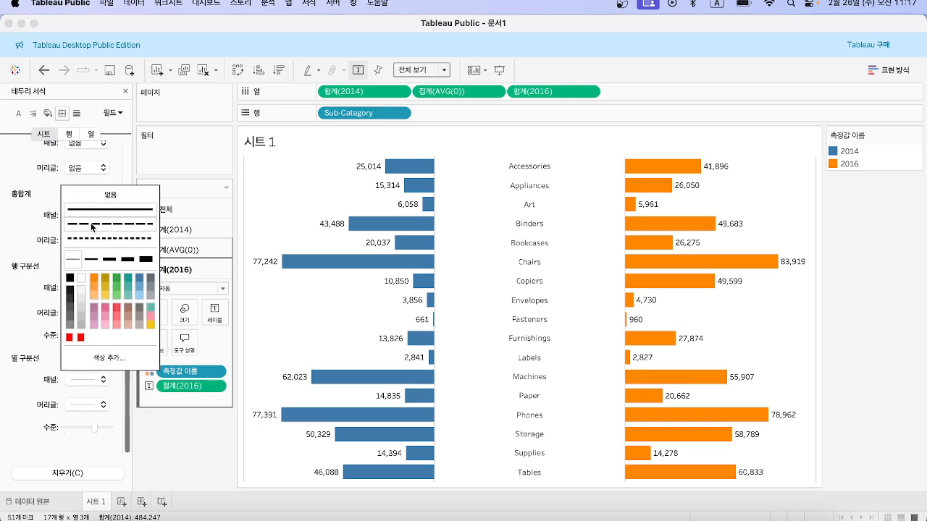
{"action": "left_click", "coordinate": [98, 196]}
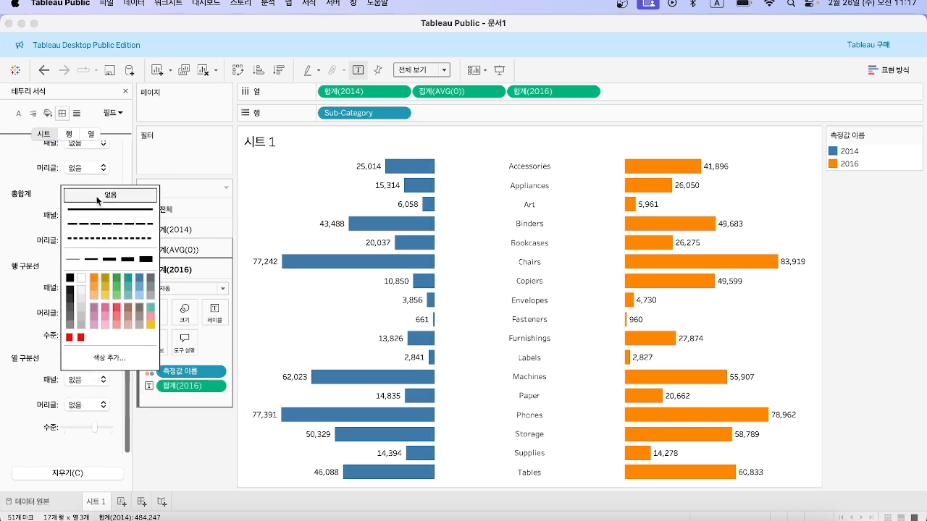
{"action": "left_click", "coordinate": [97, 197]}
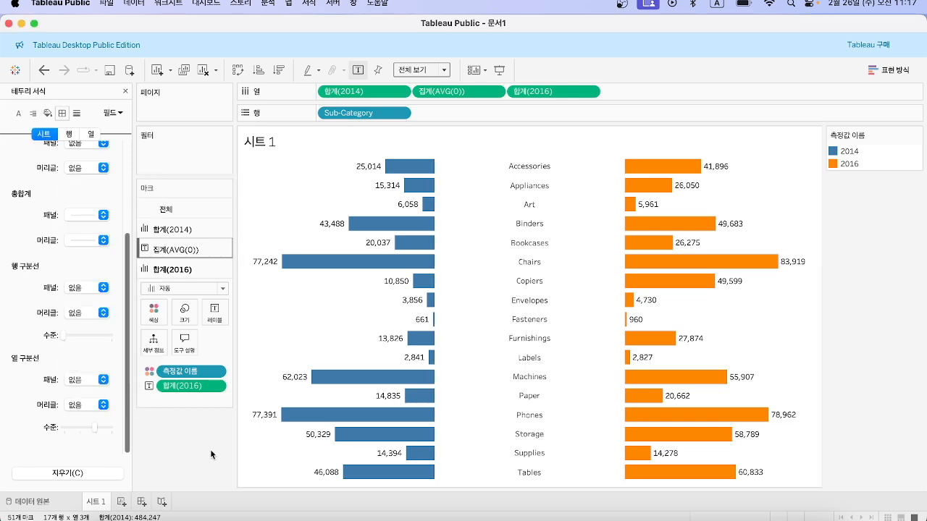
{"action": "left_click", "coordinate": [125, 92]}
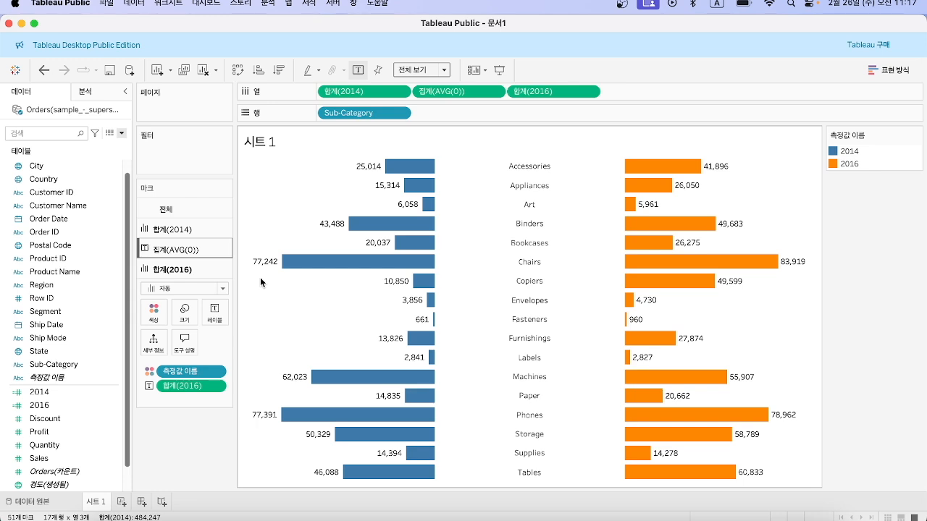
Set the Sub-Category label text of the AVG(0) marks to font size 12.
{"action": "left_click", "coordinate": [209, 250]}
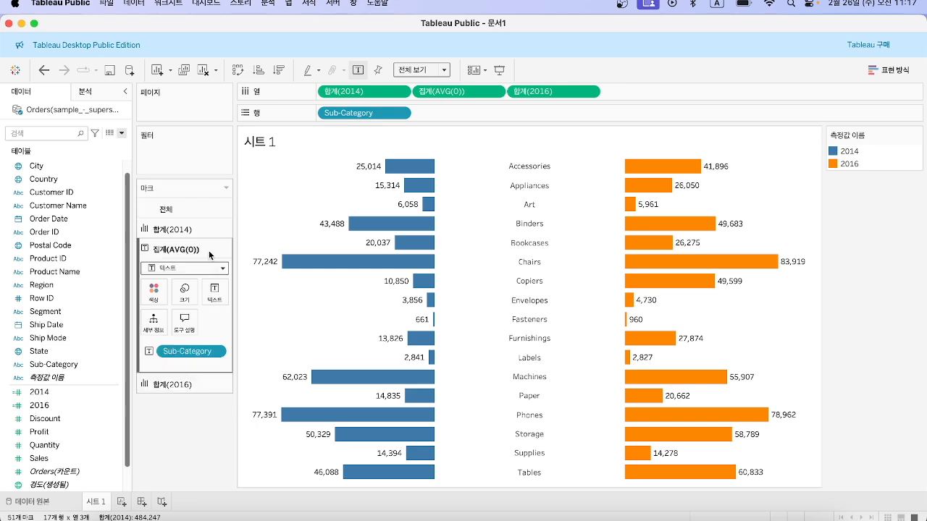
{"action": "left_click", "coordinate": [215, 291]}
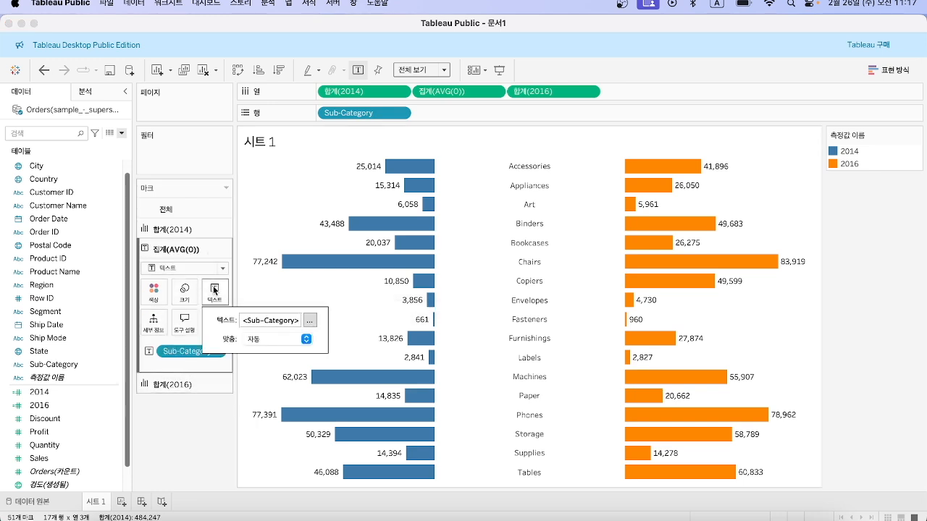
{"action": "left_click", "coordinate": [310, 321]}
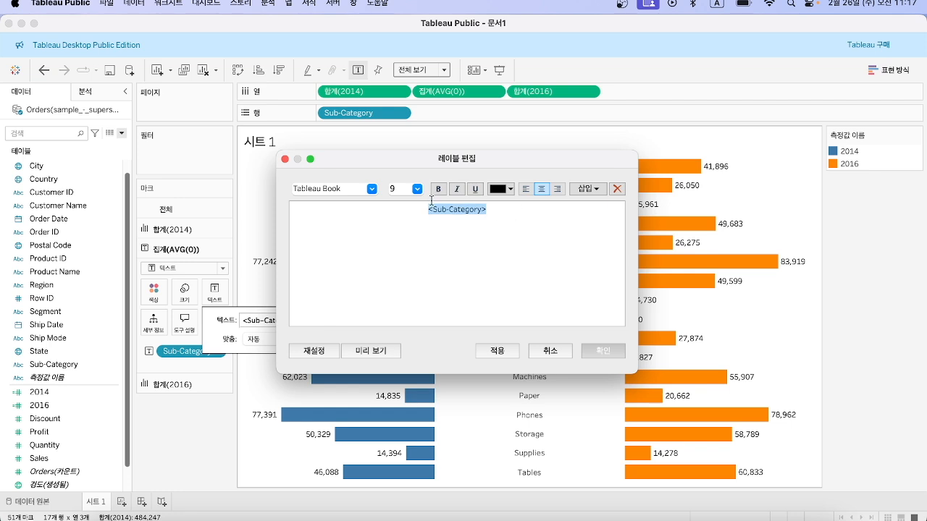
{"action": "left_click", "coordinate": [417, 189]}
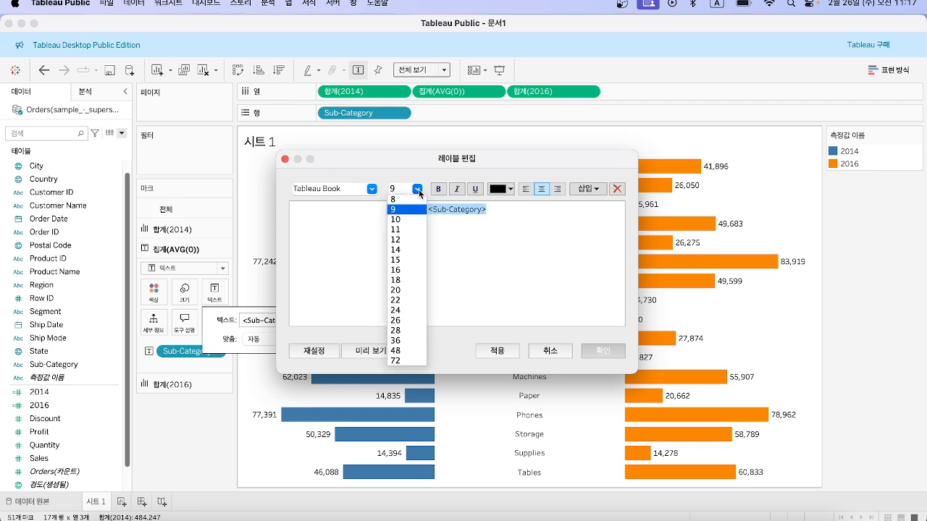
{"action": "left_click", "coordinate": [406, 240]}
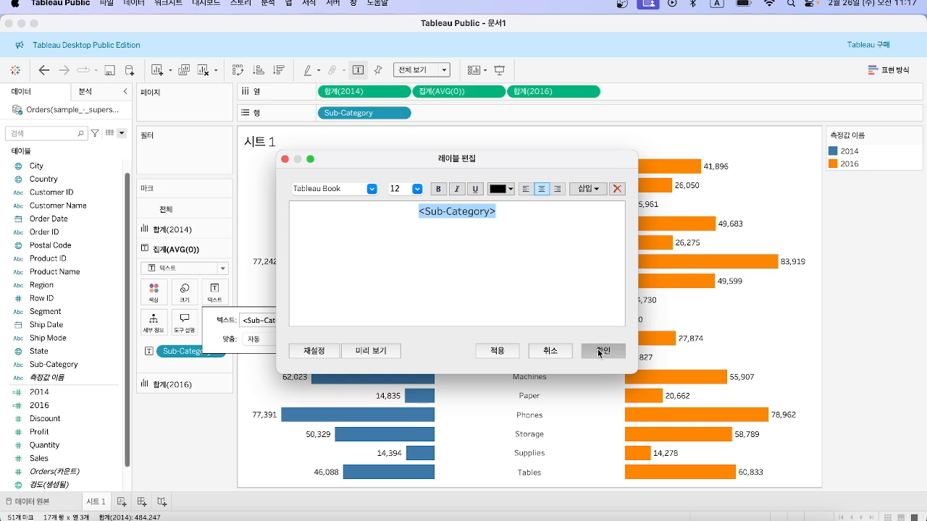
{"action": "left_click", "coordinate": [601, 351]}
{"action": "mouse_move", "coordinate": [427, 412]}
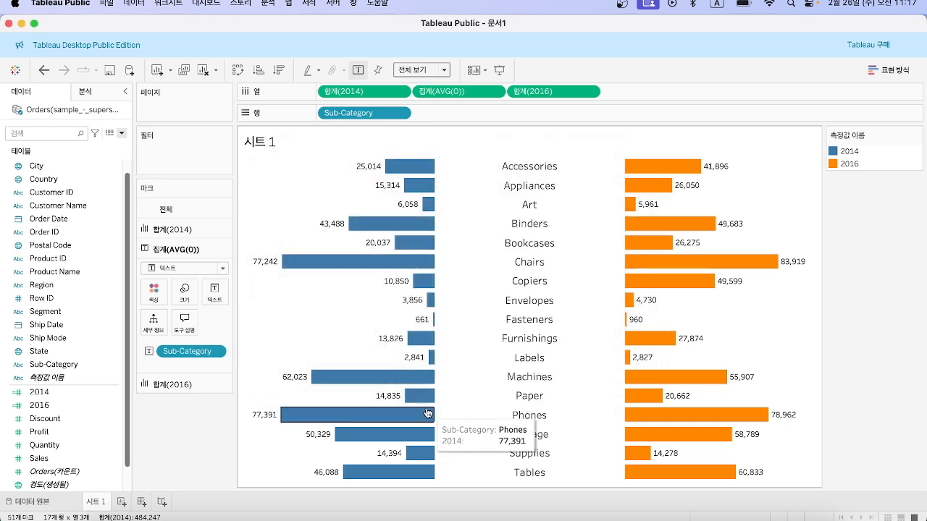
{"action": "mouse_move", "coordinate": [542, 409]}
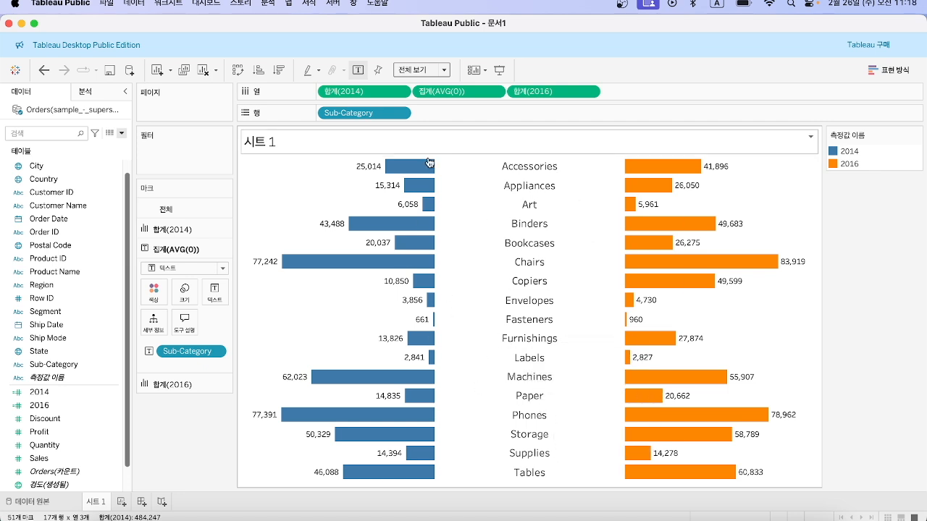
Add a new worksheet and negate the 2016 calculated field by putting a minus sign before its IF expression.
{"action": "left_click", "coordinate": [121, 505]}
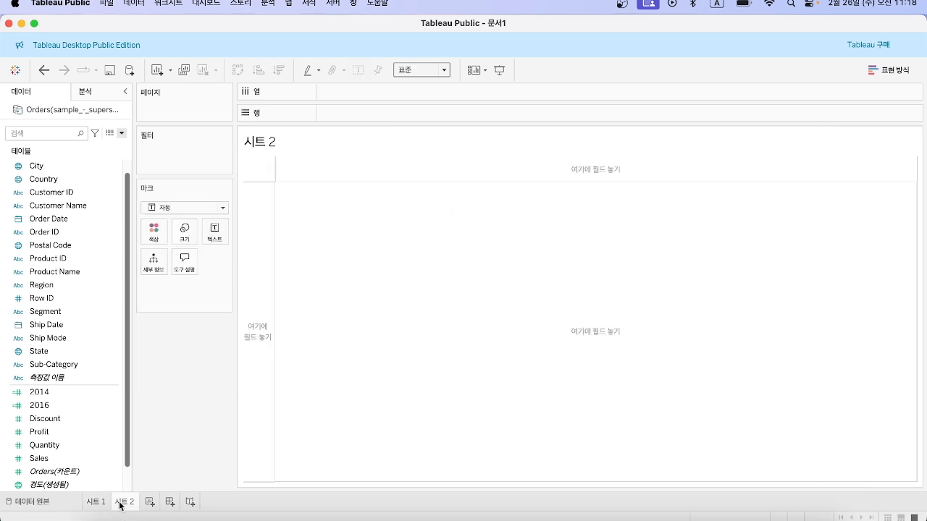
{"action": "right_click", "coordinate": [68, 406]}
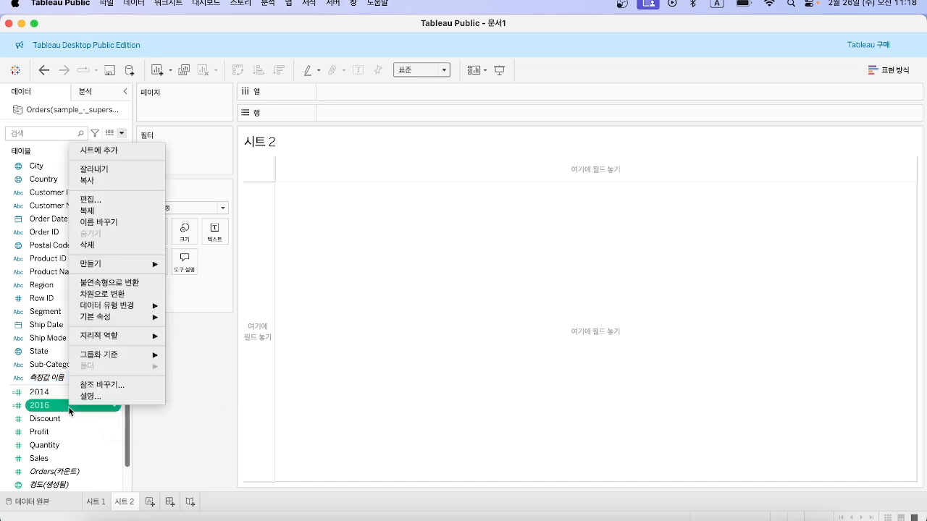
{"action": "left_click", "coordinate": [126, 201]}
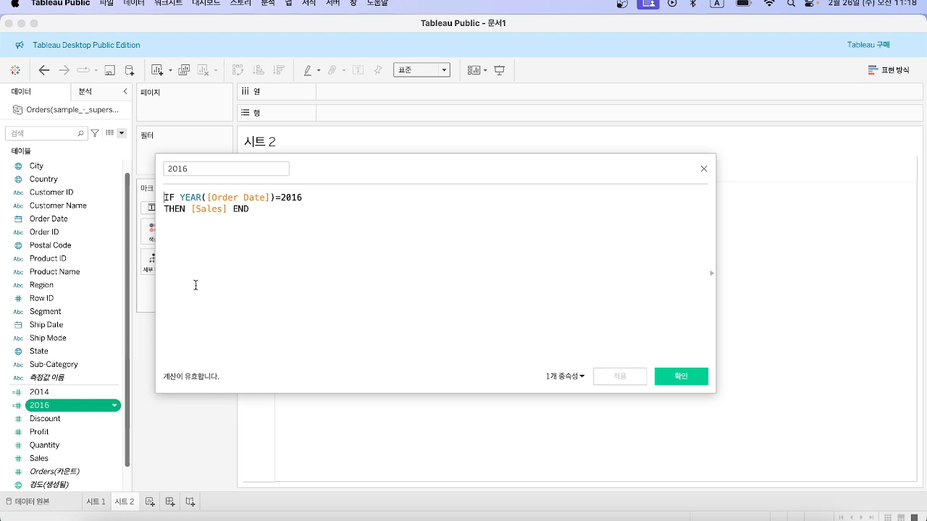
{"action": "type", "text": "-"}
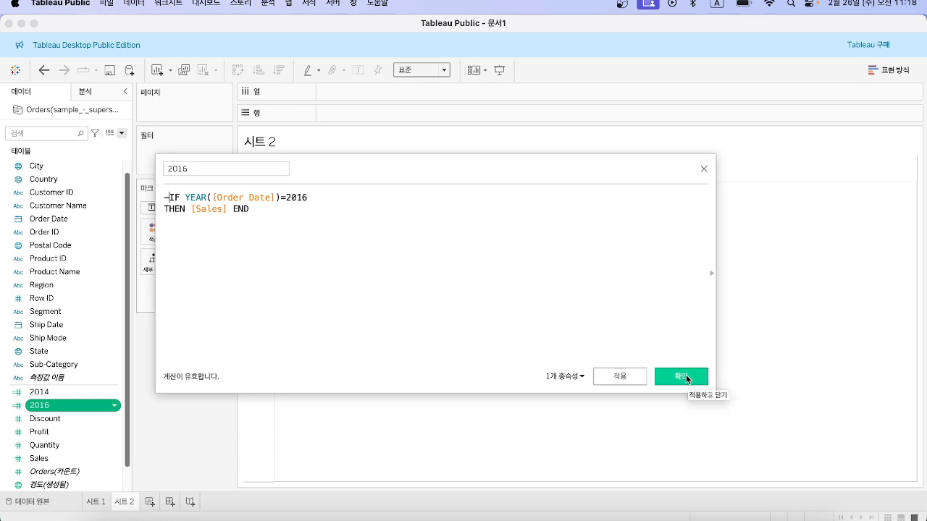
{"action": "left_click", "coordinate": [687, 377]}
Plot 2014 and 2016 as horizontal bars by Sub-Category on one shared value axis, coloured by Measure Names in a single row per Sub-Category.
{"action": "left_click", "coordinate": [63, 365]}
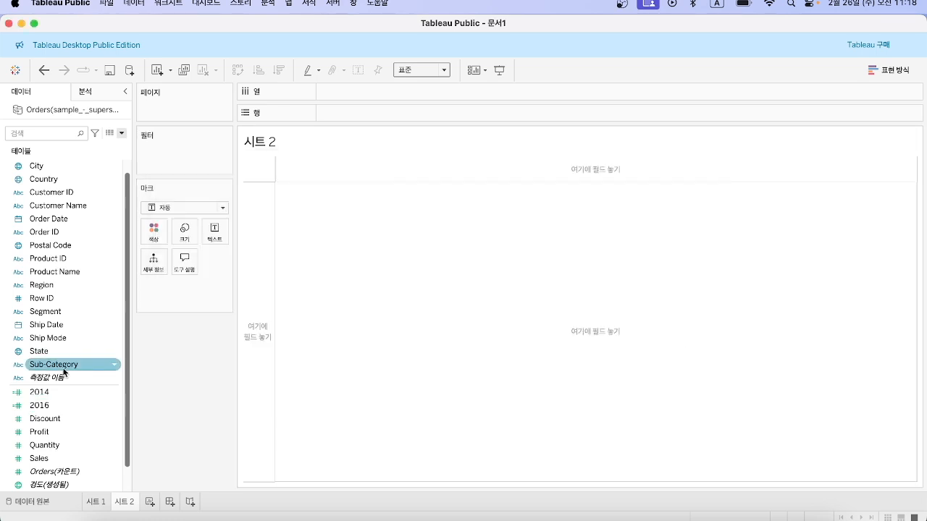
{"action": "left_click_drag", "start_coordinate": [64, 372], "coordinate": [349, 115]}
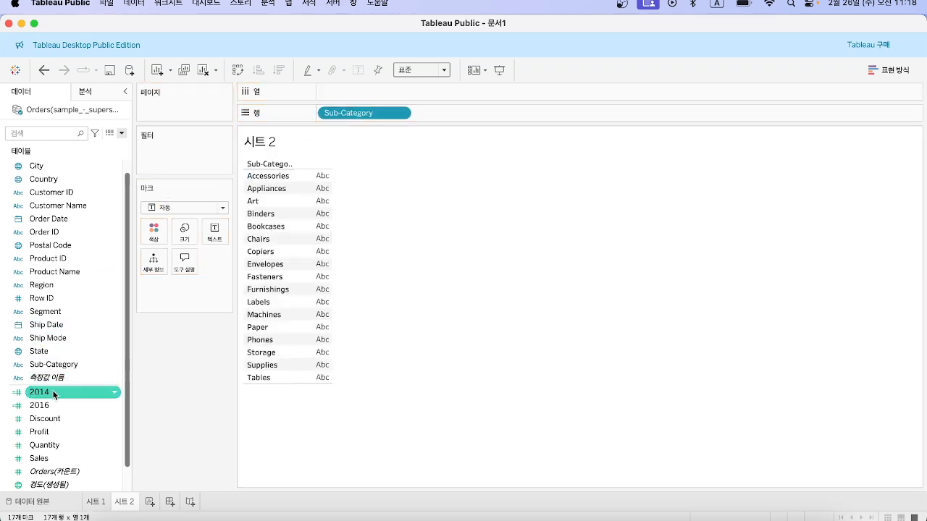
{"action": "left_click_drag", "start_coordinate": [54, 395], "coordinate": [354, 93]}
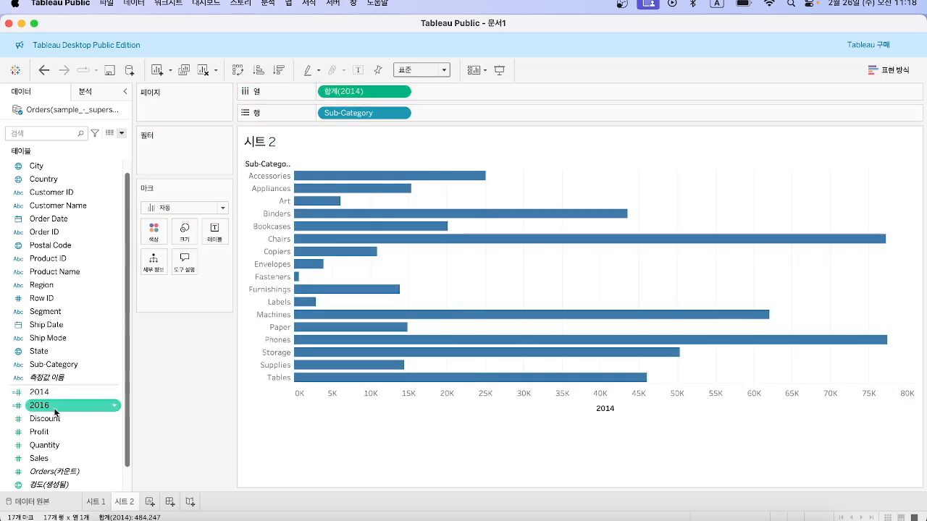
{"action": "left_click_drag", "start_coordinate": [56, 412], "coordinate": [349, 403]}
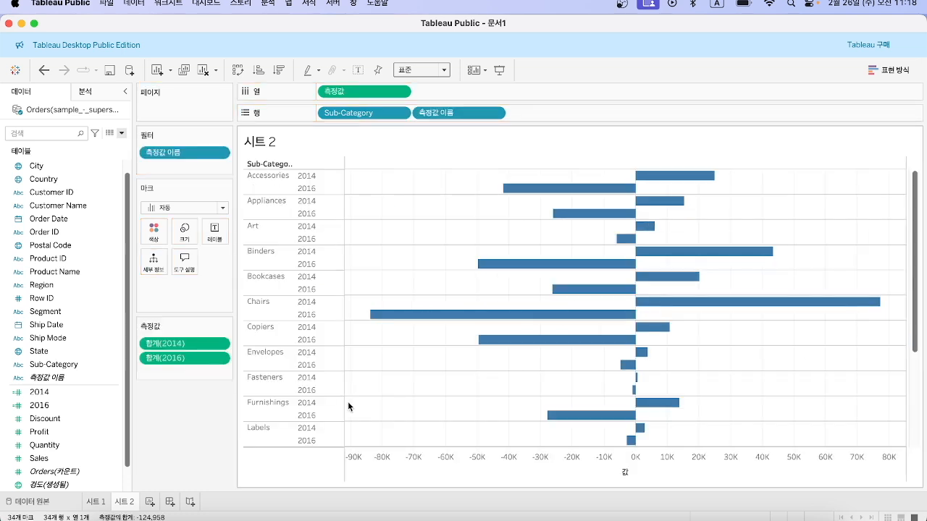
{"action": "mouse_move", "coordinate": [568, 317]}
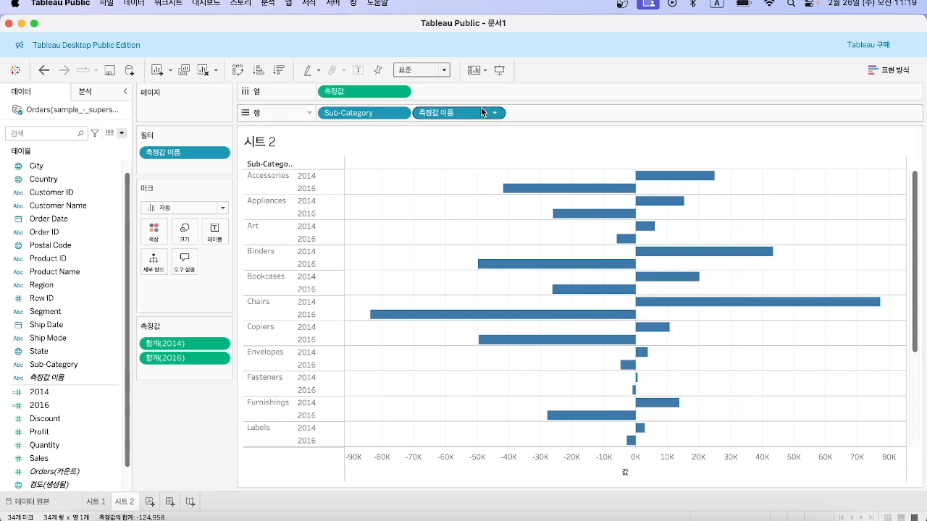
{"action": "left_click_drag", "start_coordinate": [465, 118], "coordinate": [158, 240]}
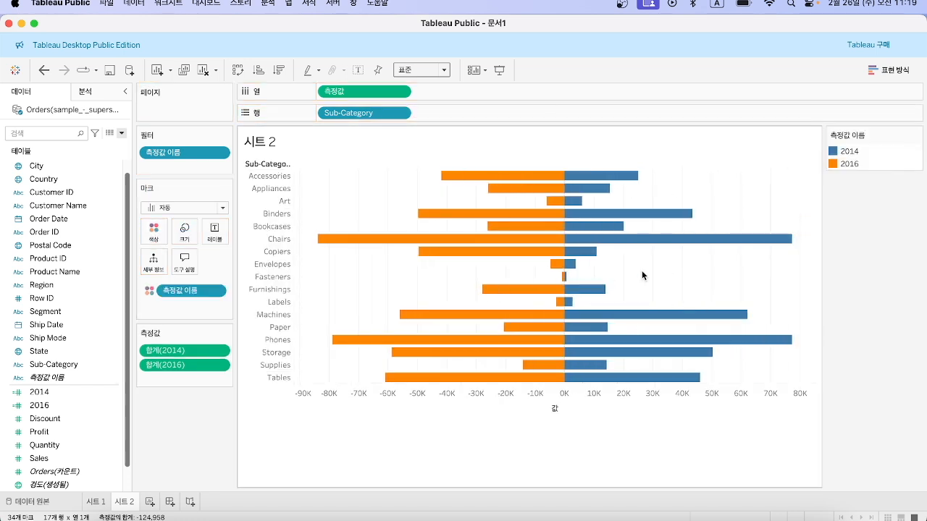
Add an AVG(0) calculation to the columns after Measure Values.
{"action": "mouse_move", "coordinate": [620, 228]}
{"action": "double_click", "coordinate": [487, 91]}
{"action": "type", "text": "avg"}
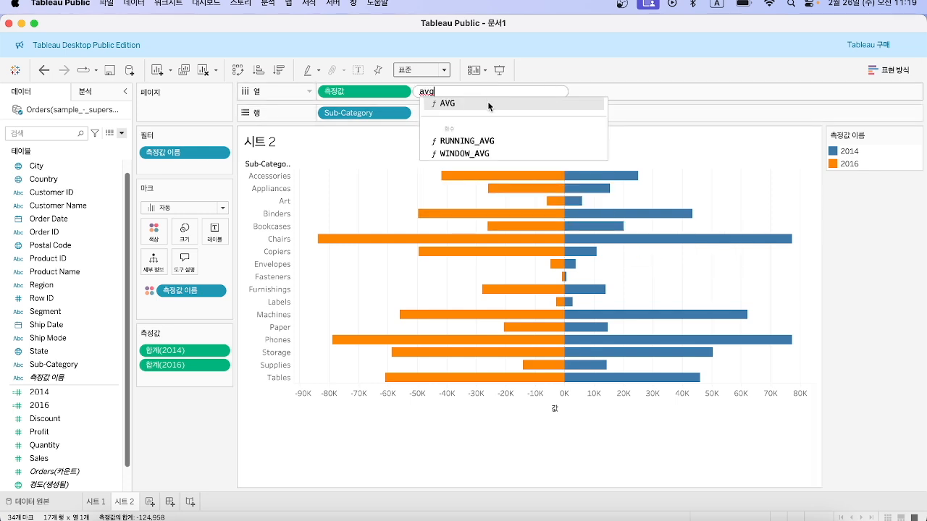
{"action": "left_click", "coordinate": [488, 106]}
{"action": "type", "text": "0"}
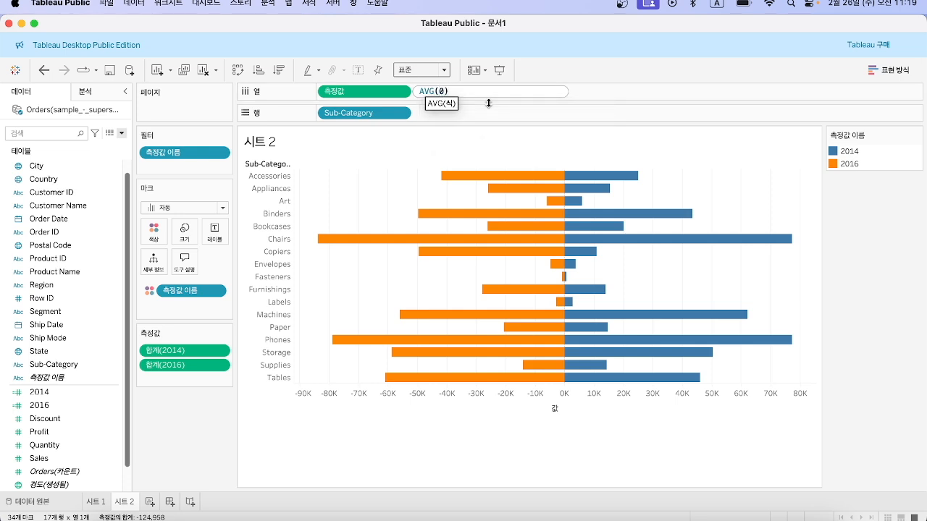
{"action": "key", "text": "Return"}
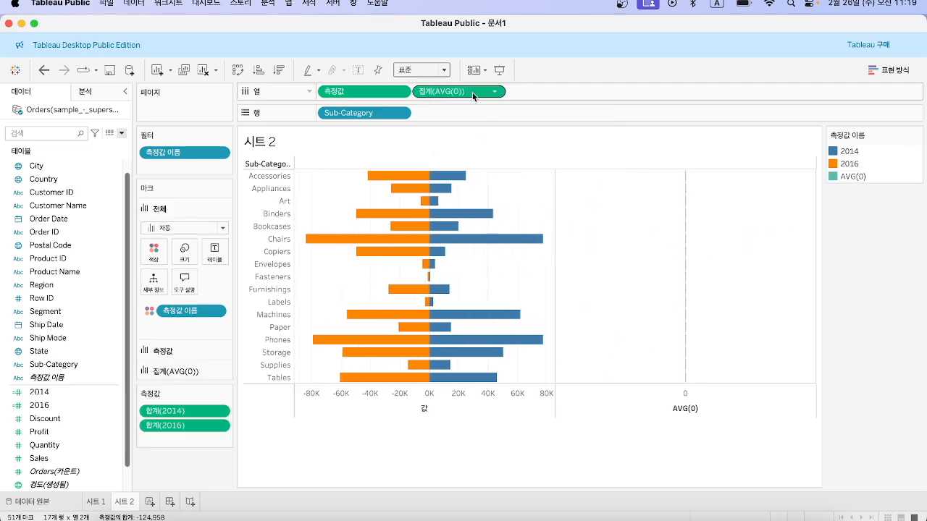
Overlay AVG(0) on Measure Values as a synchronized dual axis and hide the AVG(0) axis header.
{"action": "left_click_drag", "start_coordinate": [472, 92], "coordinate": [432, 167]}
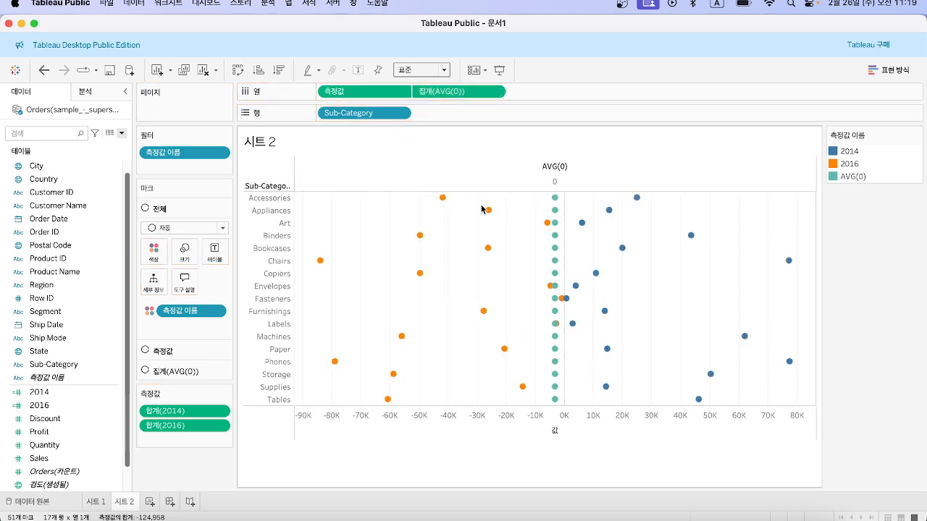
{"action": "right_click", "coordinate": [540, 168]}
{"action": "right_click", "coordinate": [540, 168]}
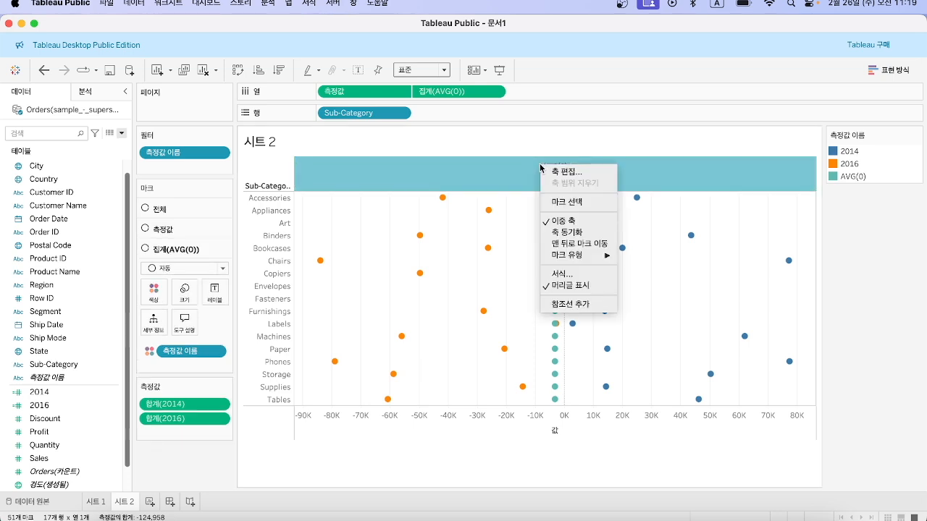
{"action": "left_click", "coordinate": [567, 232]}
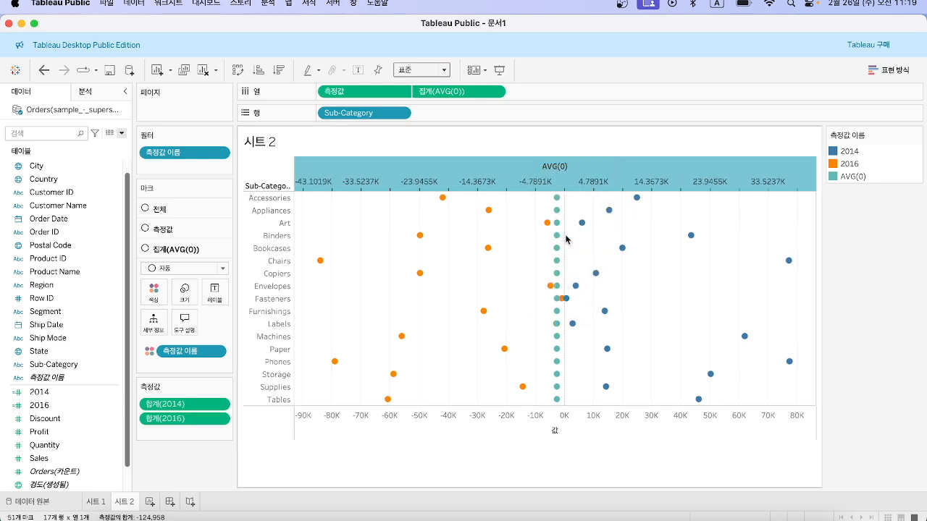
{"action": "right_click", "coordinate": [552, 179]}
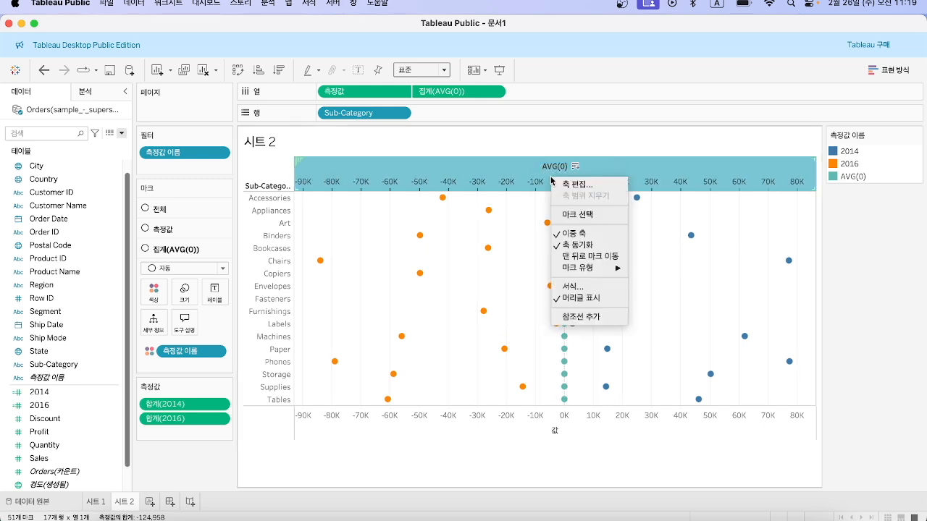
{"action": "left_click", "coordinate": [590, 299]}
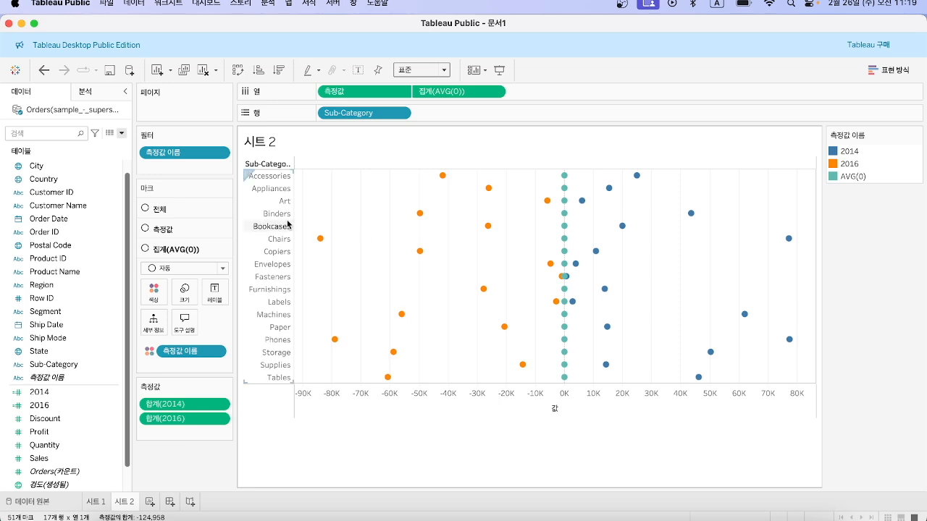
Change the mark type of the Measure Values marks to Bar.
{"action": "left_click", "coordinate": [196, 229]}
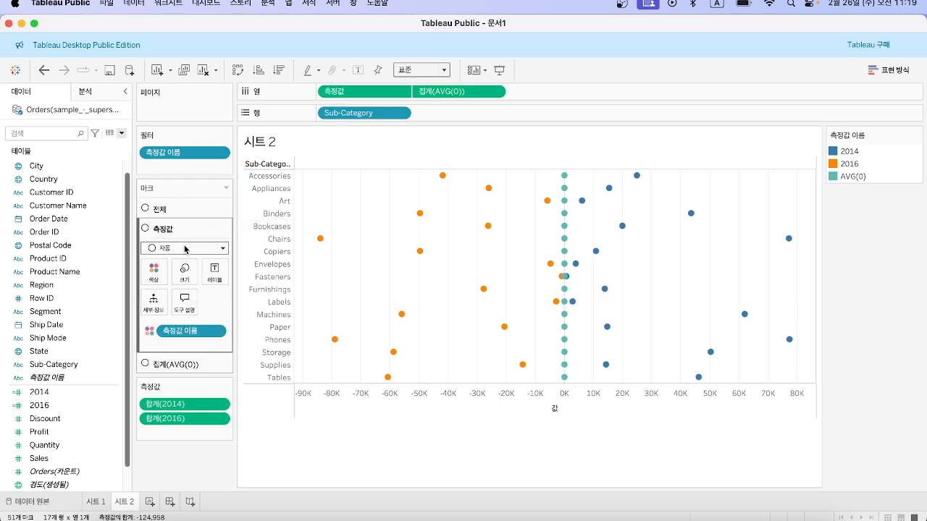
{"action": "left_click", "coordinate": [185, 249]}
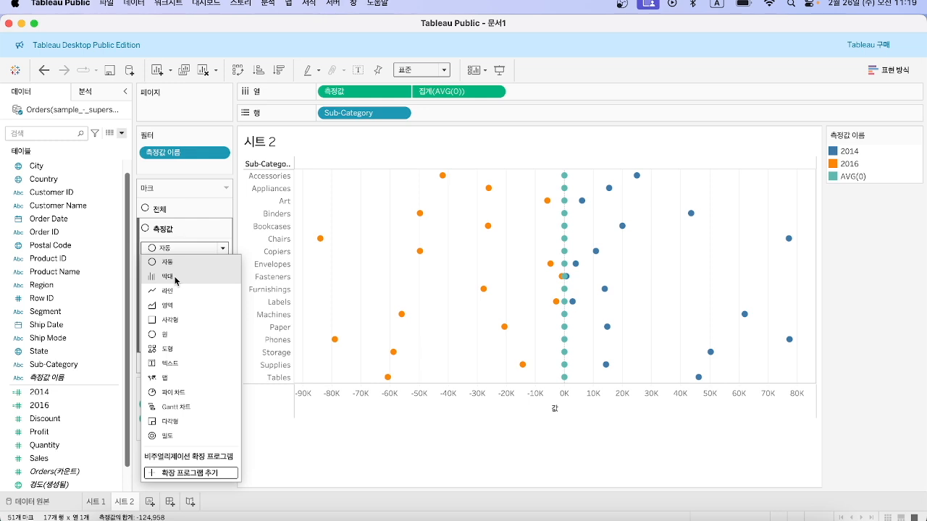
{"action": "left_click", "coordinate": [176, 277]}
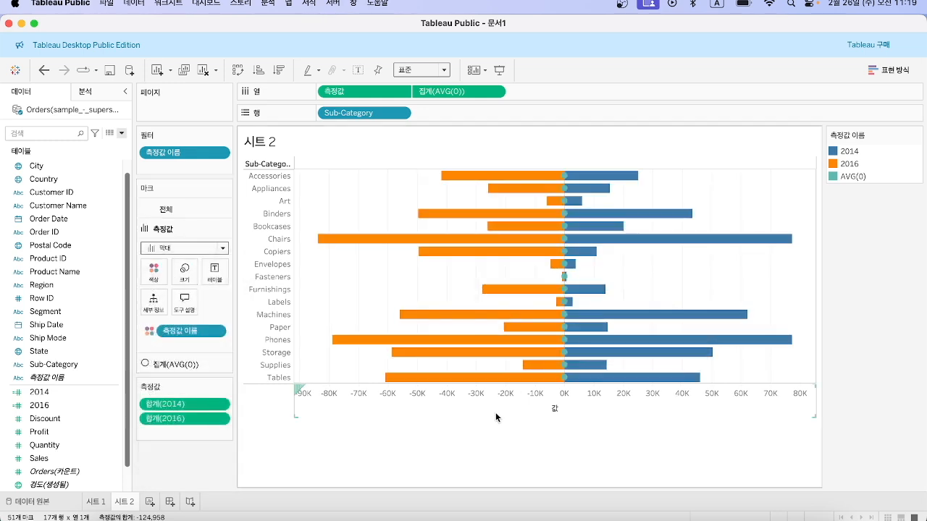
{"action": "left_click", "coordinate": [326, 390]}
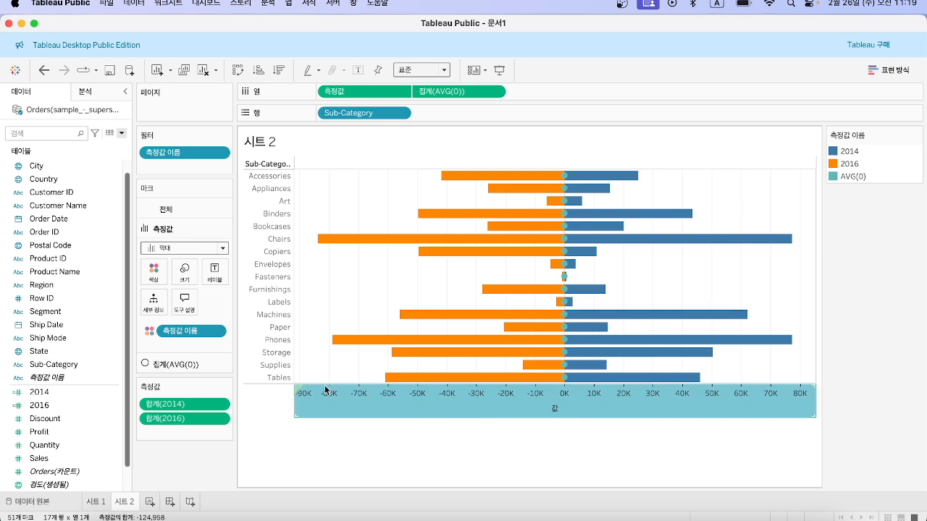
Change the AVG(0) marks to Text and label them with Sub-Category.
{"action": "left_click", "coordinate": [206, 365]}
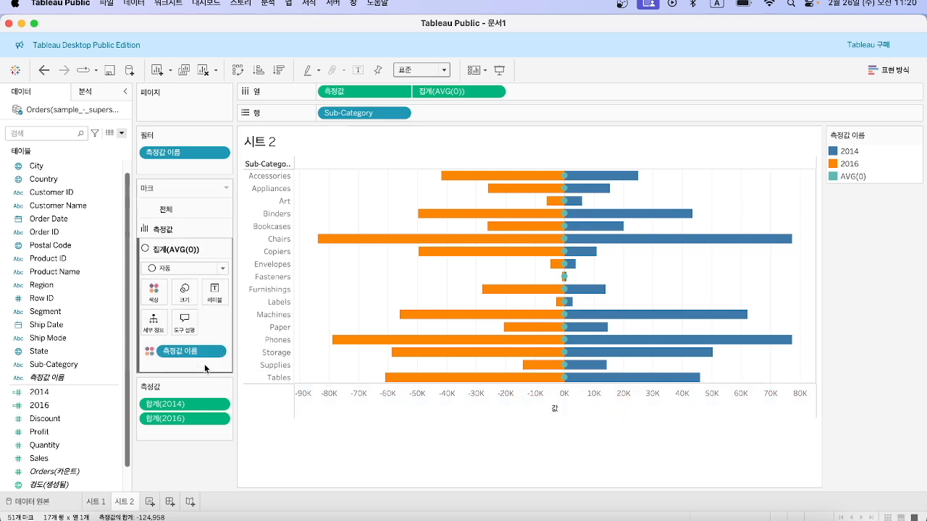
{"action": "left_click", "coordinate": [177, 268]}
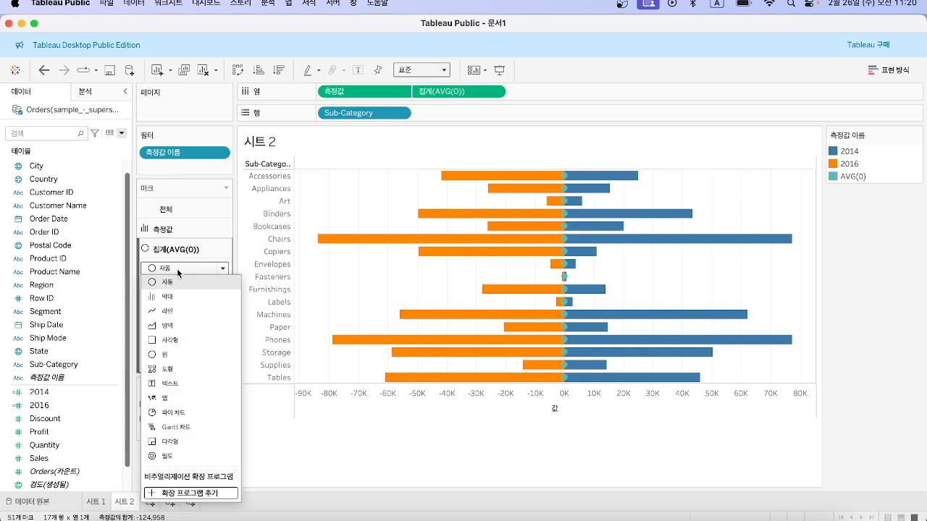
{"action": "left_click", "coordinate": [184, 383]}
{"action": "left_click", "coordinate": [98, 370]}
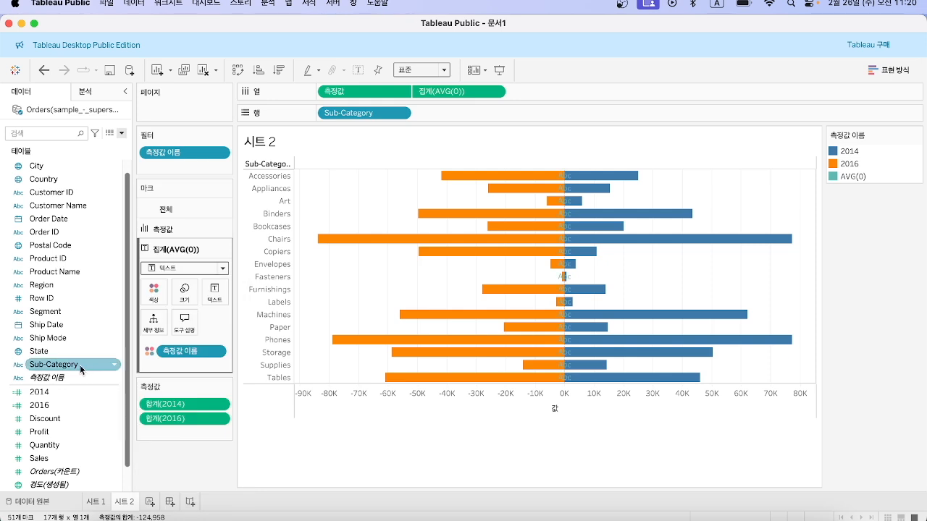
{"action": "left_click_drag", "start_coordinate": [80, 365], "coordinate": [222, 295]}
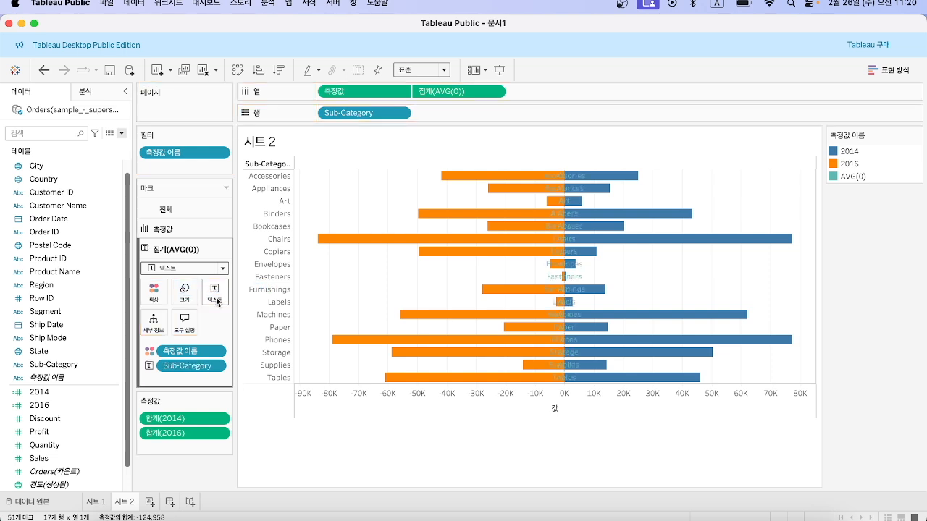
Remove the Measure Names colouring from the AVG(0) marks and fit the chart to the entire view.
{"action": "right_click", "coordinate": [174, 353]}
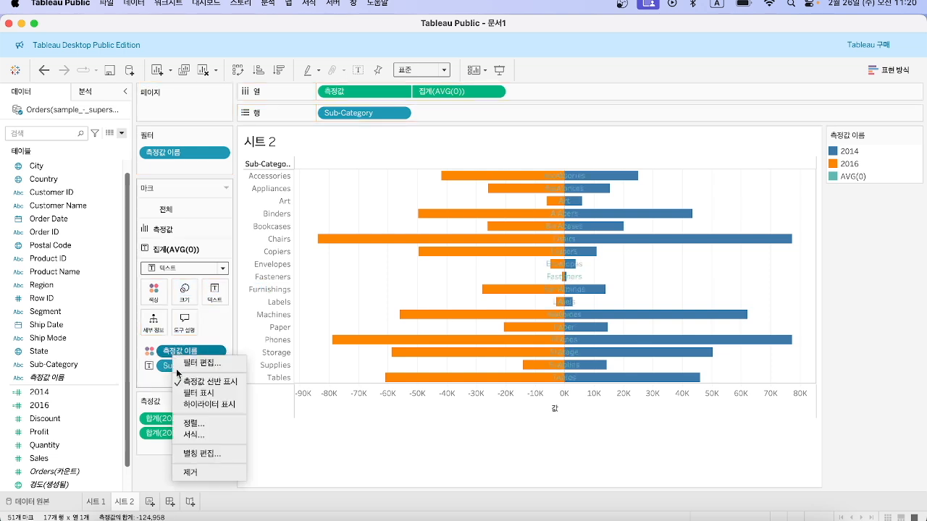
{"action": "left_click", "coordinate": [194, 471]}
{"action": "mouse_move", "coordinate": [414, 319]}
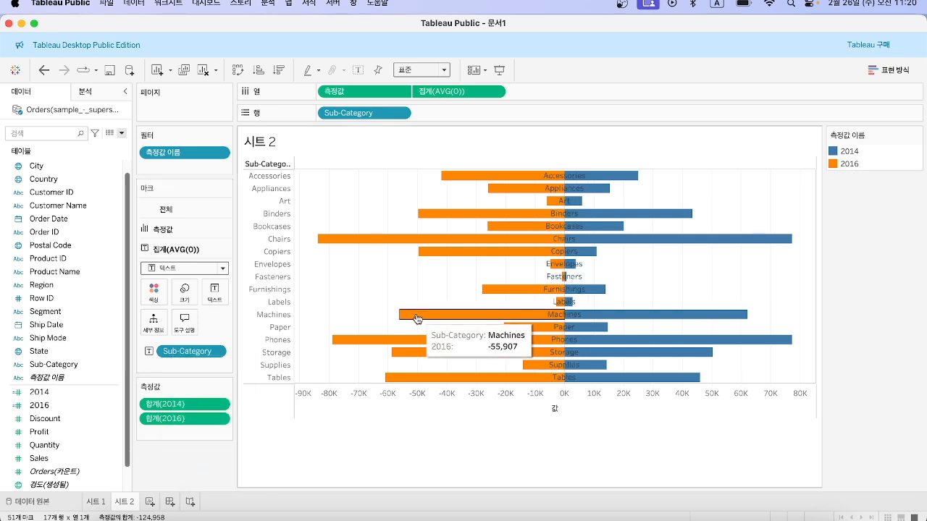
{"action": "left_click", "coordinate": [420, 70]}
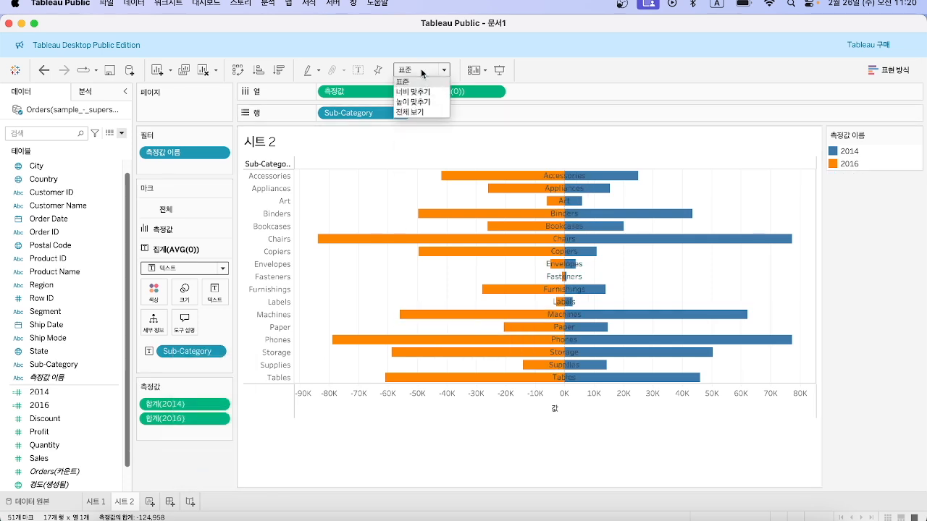
{"action": "left_click", "coordinate": [420, 112]}
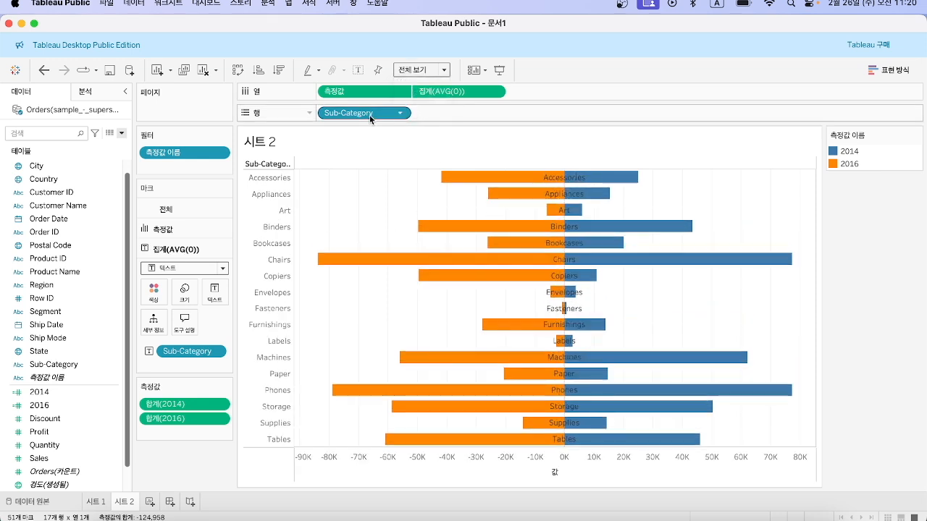
Hide the Sub-Category row headers and the Measure Values axis header.
{"action": "right_click", "coordinate": [371, 118]}
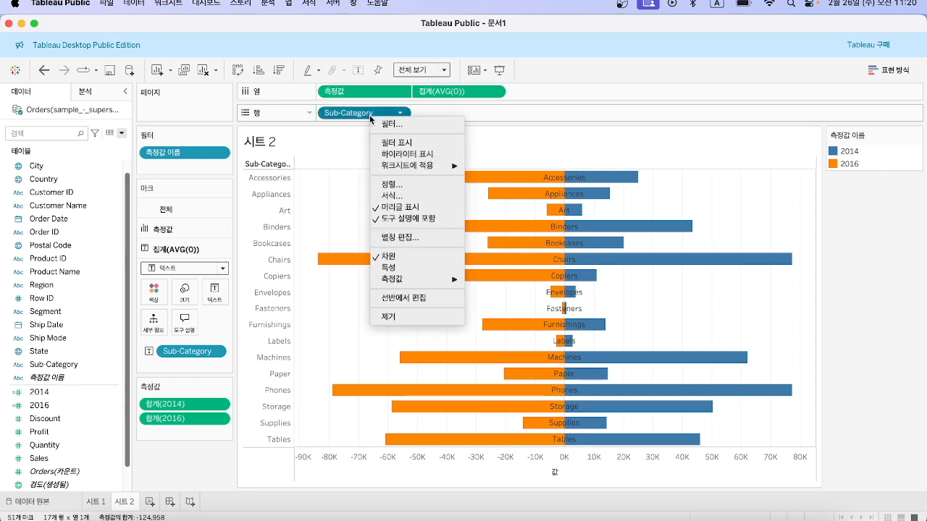
{"action": "left_click", "coordinate": [397, 209]}
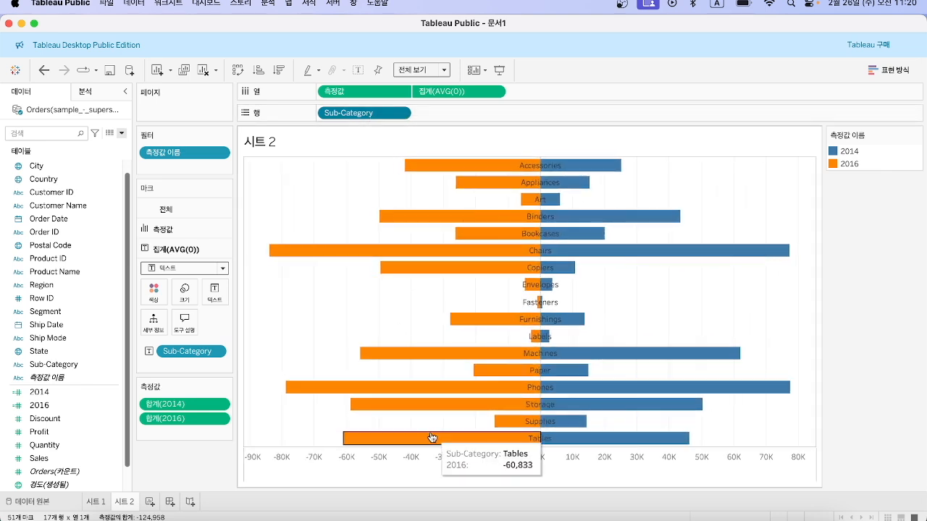
{"action": "right_click", "coordinate": [414, 455]}
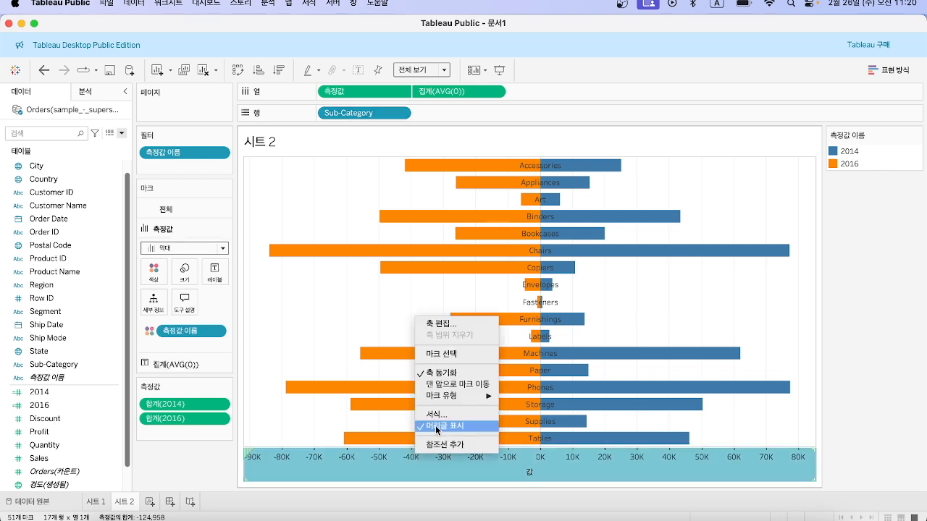
{"action": "left_click", "coordinate": [437, 426]}
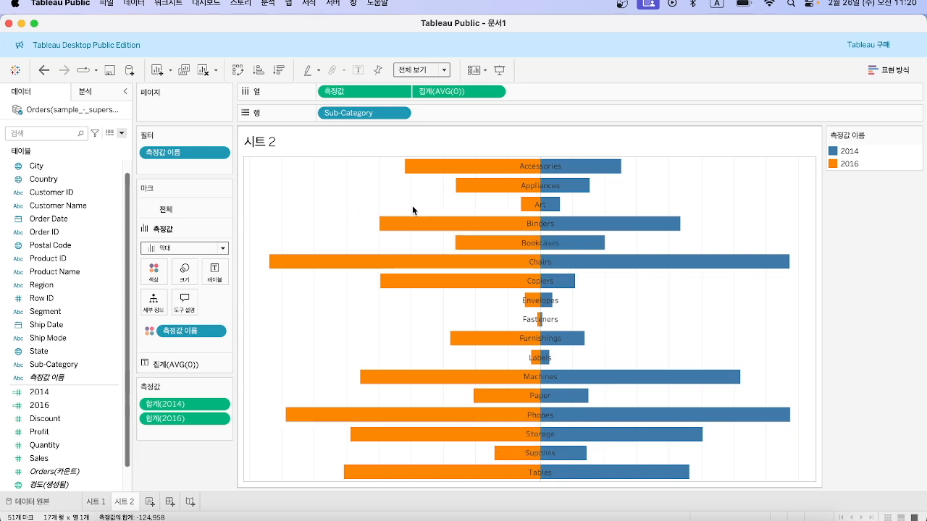
Set the sheet's grid lines and zero lines to None in the line formatting.
{"action": "right_click", "coordinate": [314, 163]}
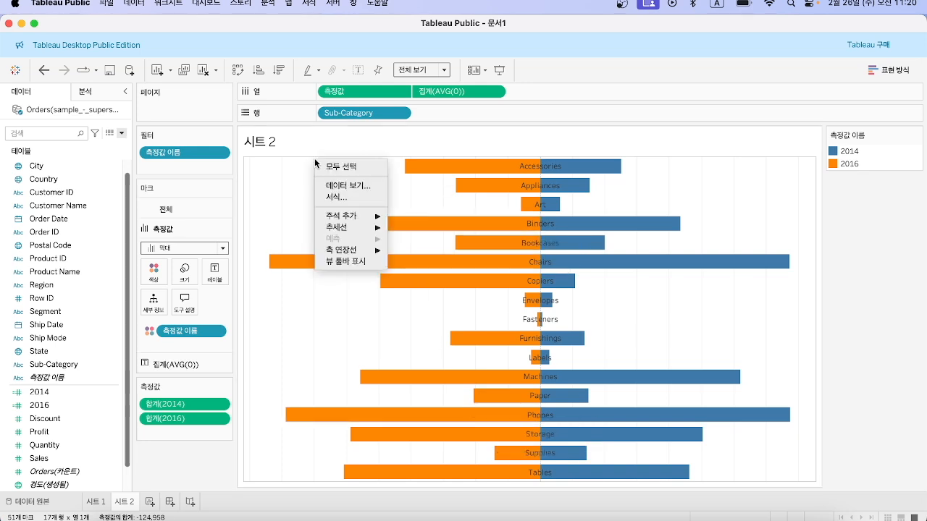
{"action": "left_click", "coordinate": [336, 197]}
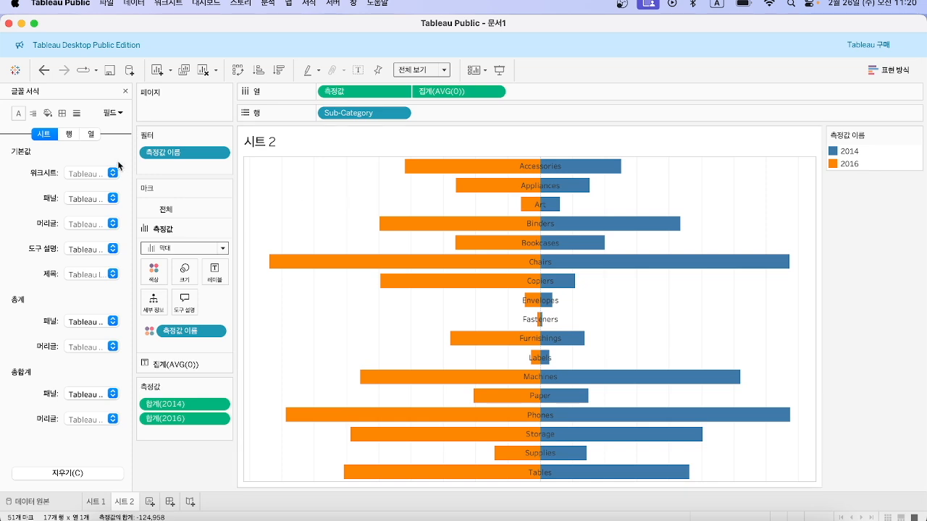
{"action": "left_click", "coordinate": [77, 114]}
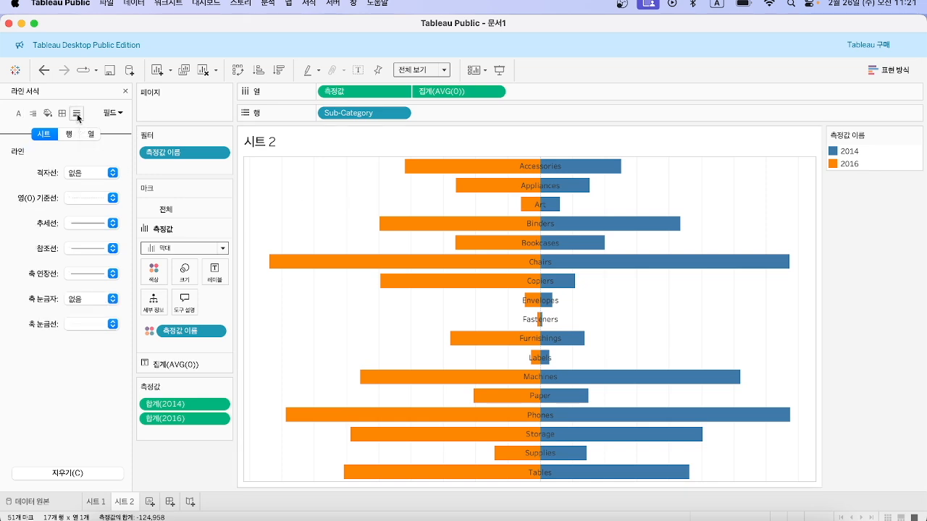
{"action": "left_click", "coordinate": [90, 170]}
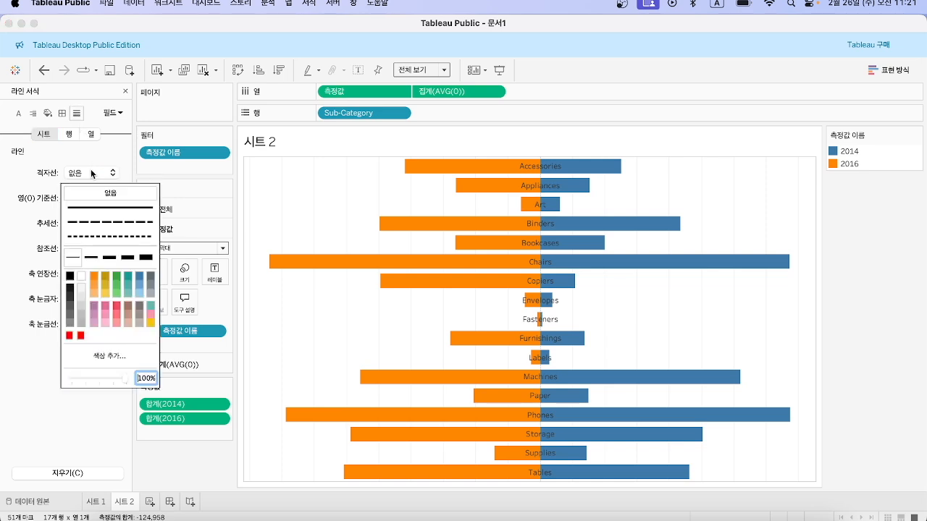
{"action": "left_click", "coordinate": [92, 194]}
{"action": "left_click", "coordinate": [86, 197]}
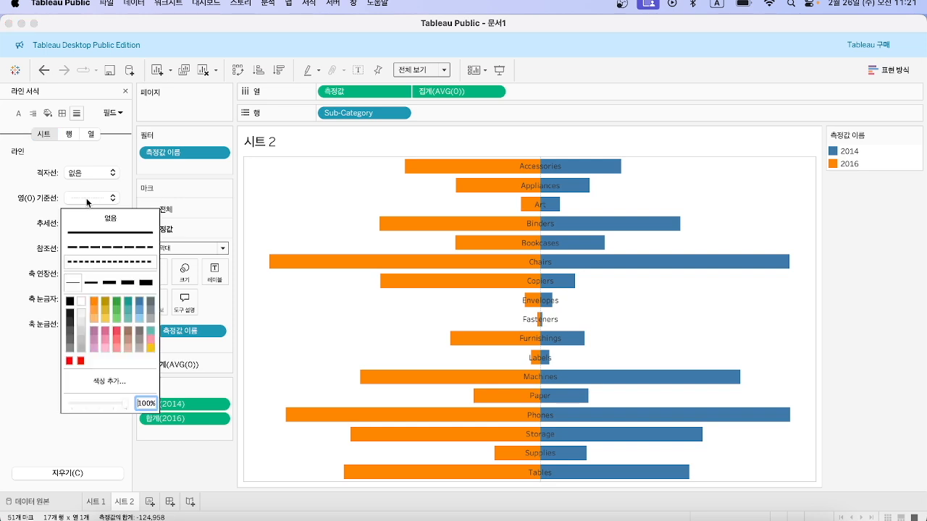
{"action": "left_click", "coordinate": [75, 217]}
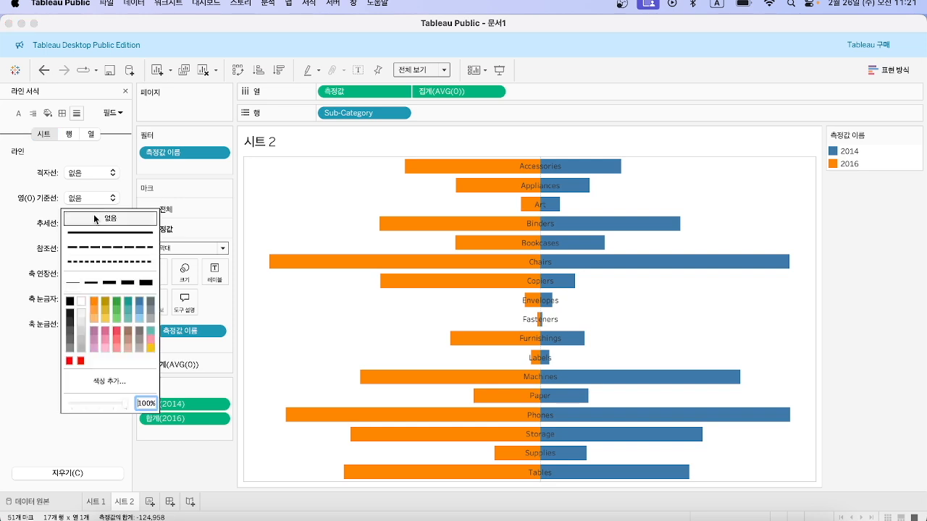
{"action": "left_click", "coordinate": [10, 219]}
Set the pane borders of the sheet's row divider and column divider to None.
{"action": "left_click", "coordinate": [62, 113]}
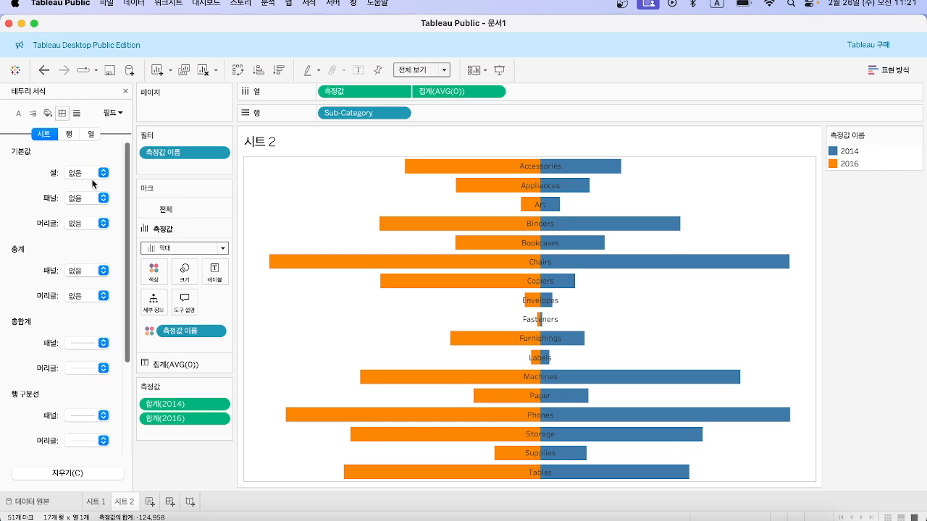
{"action": "scroll", "coordinate": [83, 268], "scroll_direction": "down", "scroll_amount": 5}
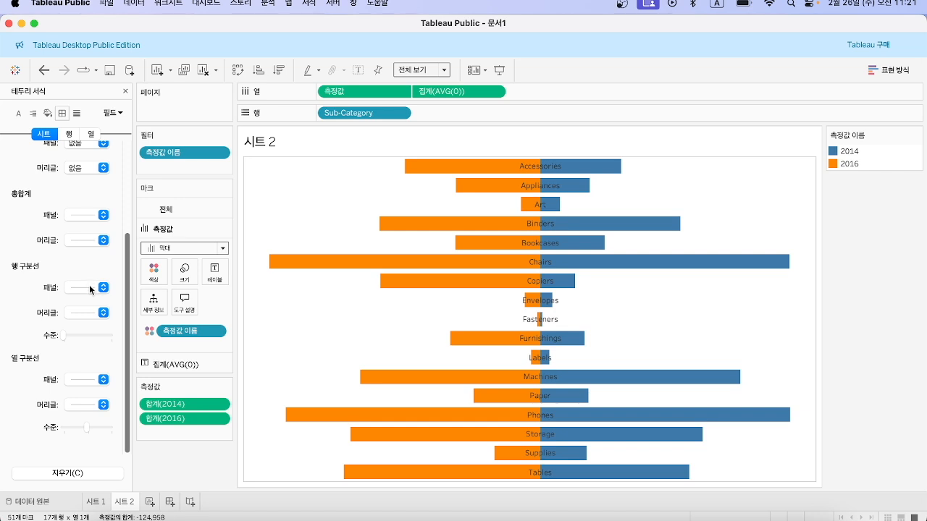
{"action": "left_click", "coordinate": [90, 288]}
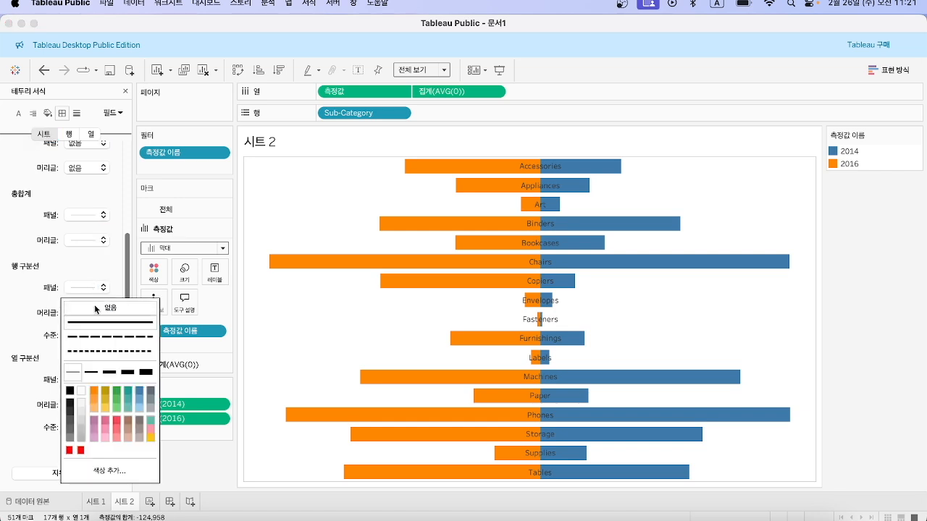
{"action": "left_click", "coordinate": [94, 307]}
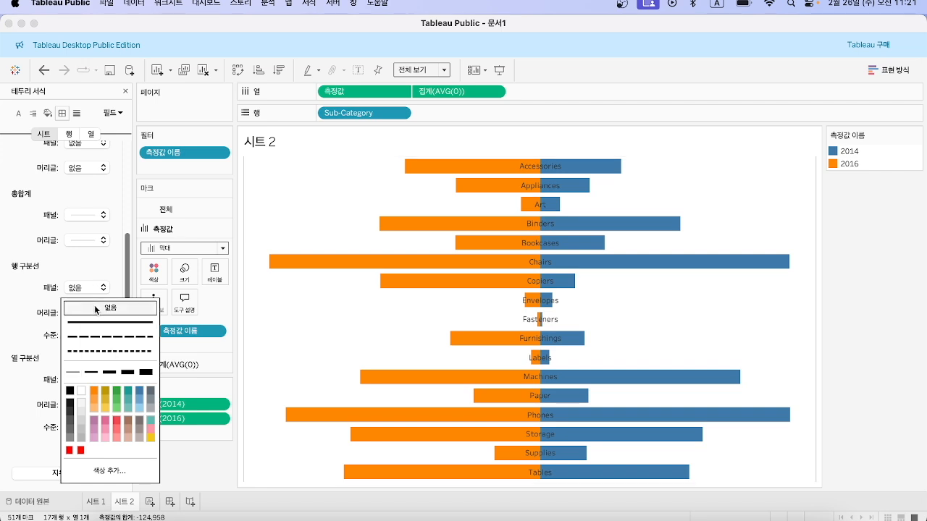
{"action": "left_click", "coordinate": [9, 301]}
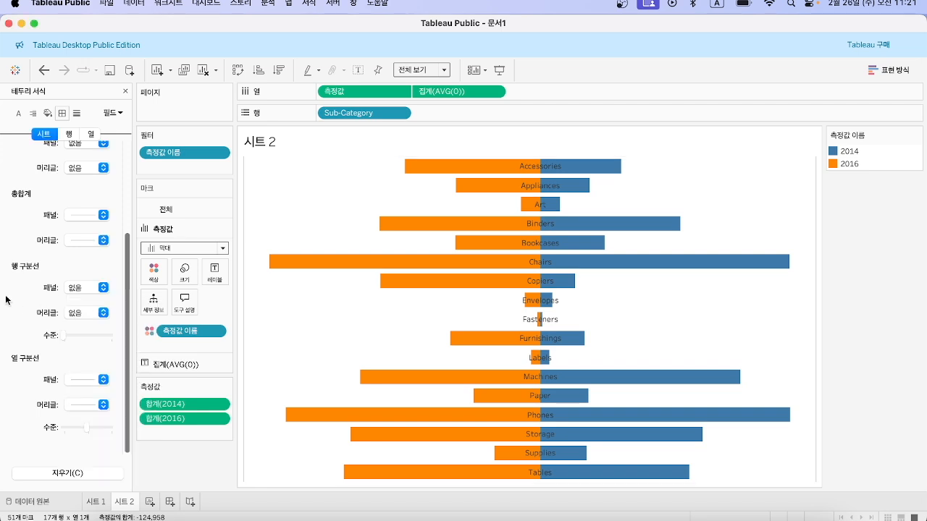
{"action": "left_click", "coordinate": [77, 375]}
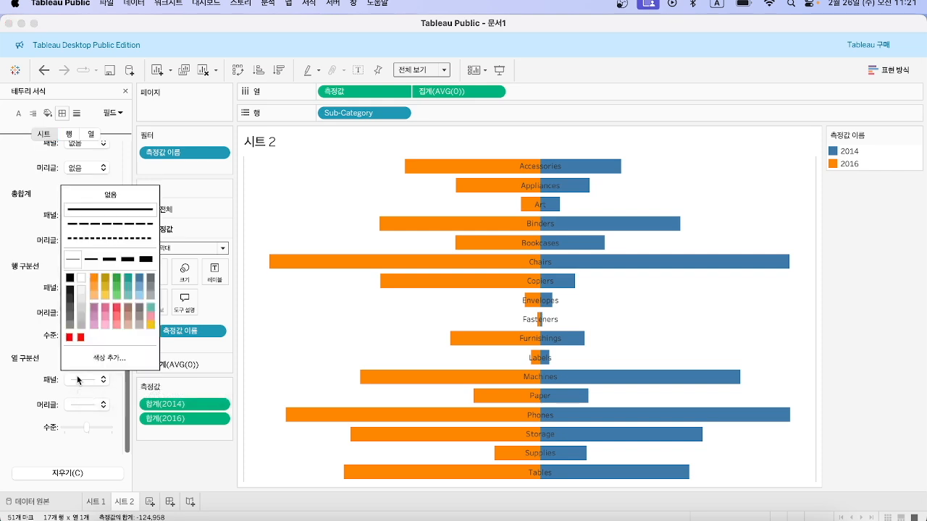
{"action": "left_click", "coordinate": [93, 193]}
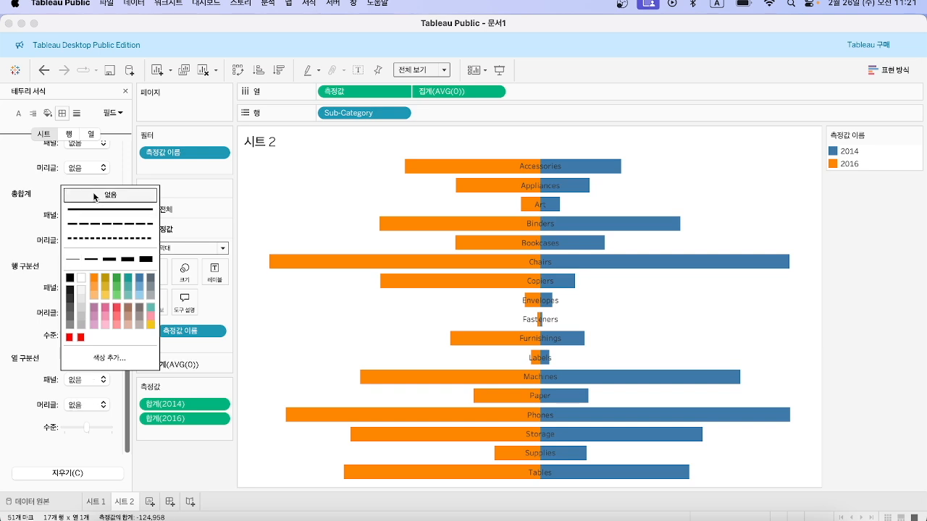
{"action": "left_click", "coordinate": [172, 474]}
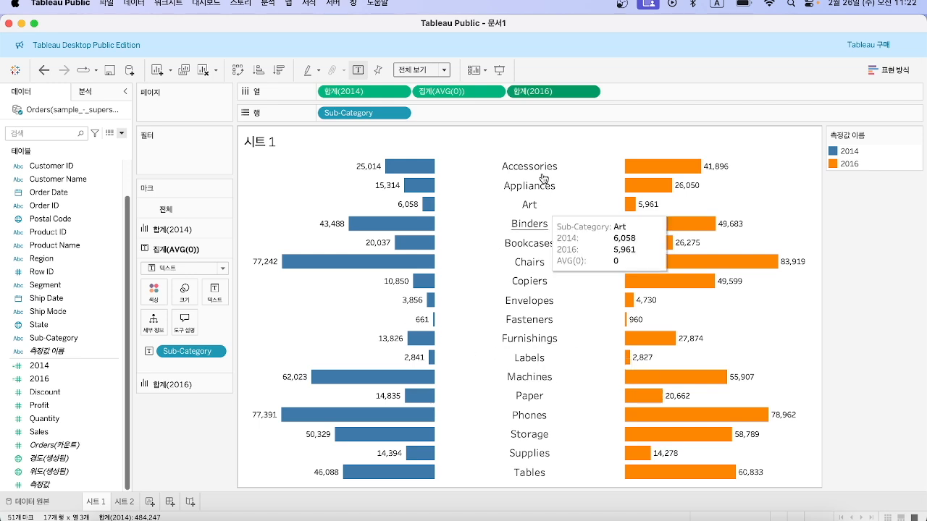
Compare the butterfly charts on 시트 1 and 시트 2, checking their Sub-Category labels and bars.
{"action": "mouse_move", "coordinate": [535, 389]}
{"action": "key", "text": "ctrl+Tab"}
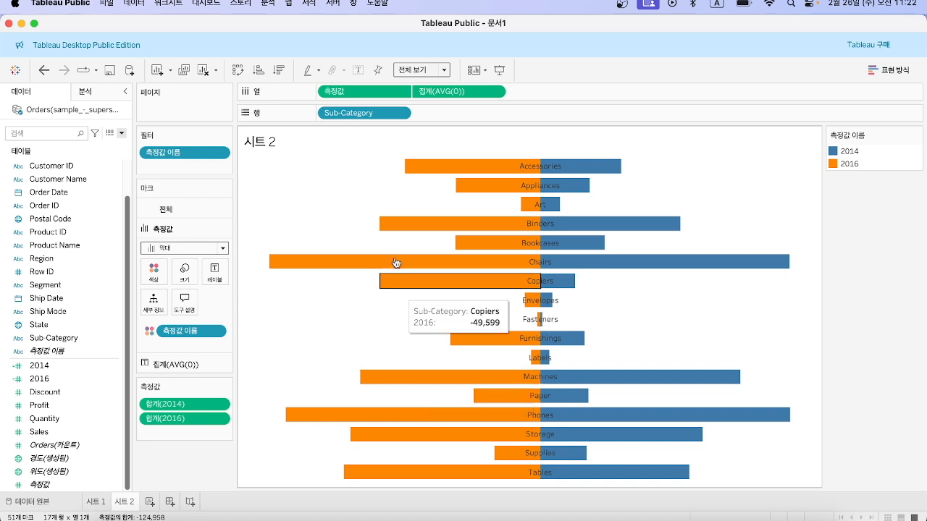
{"action": "mouse_move", "coordinate": [570, 472]}
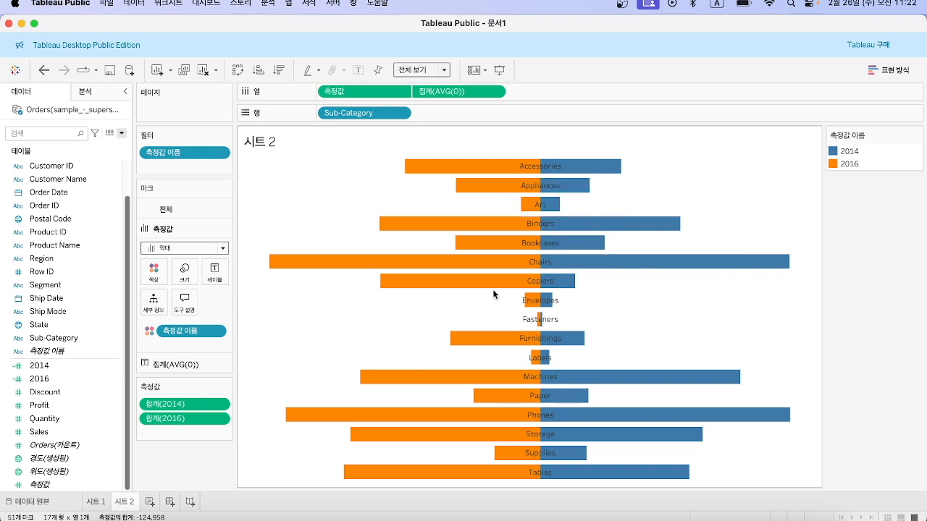
{"action": "key", "text": "ctrl+shift+Tab"}
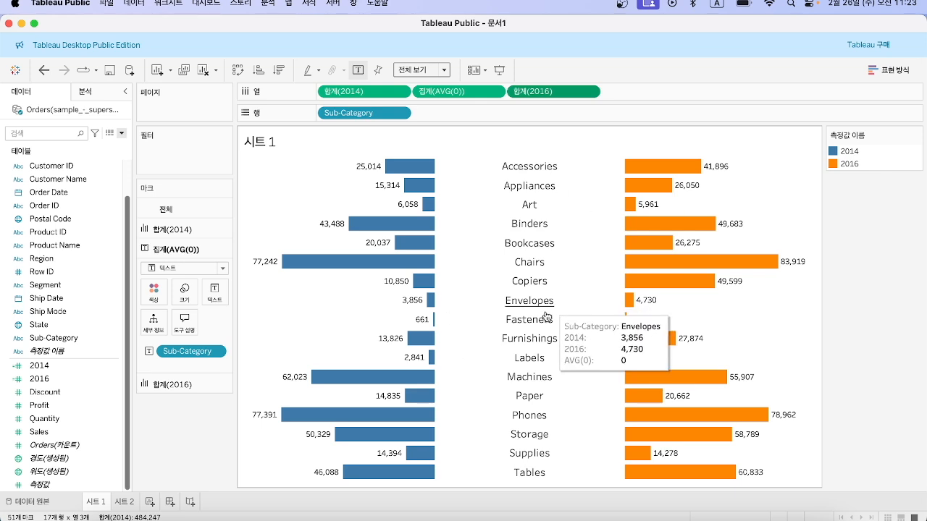
{"action": "mouse_move", "coordinate": [519, 304]}
{"action": "mouse_move", "coordinate": [538, 359]}
{"action": "mouse_move", "coordinate": [628, 370]}
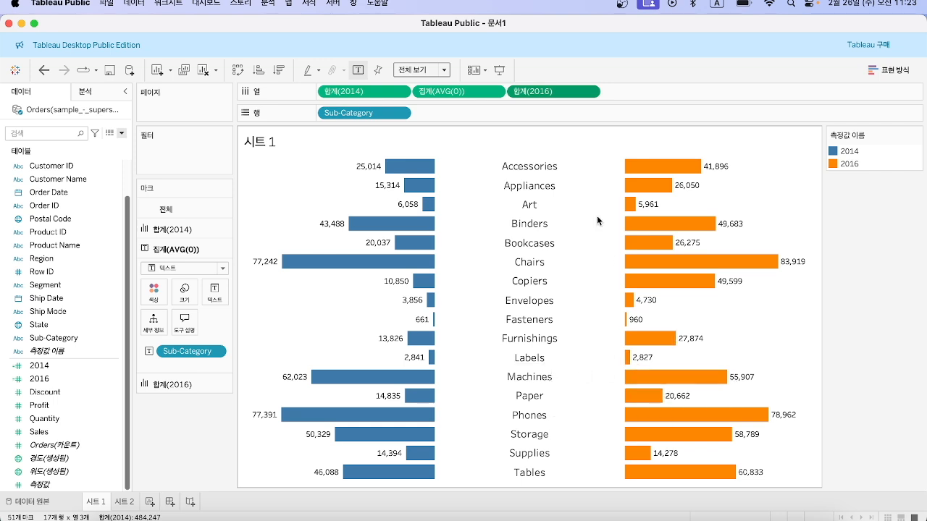